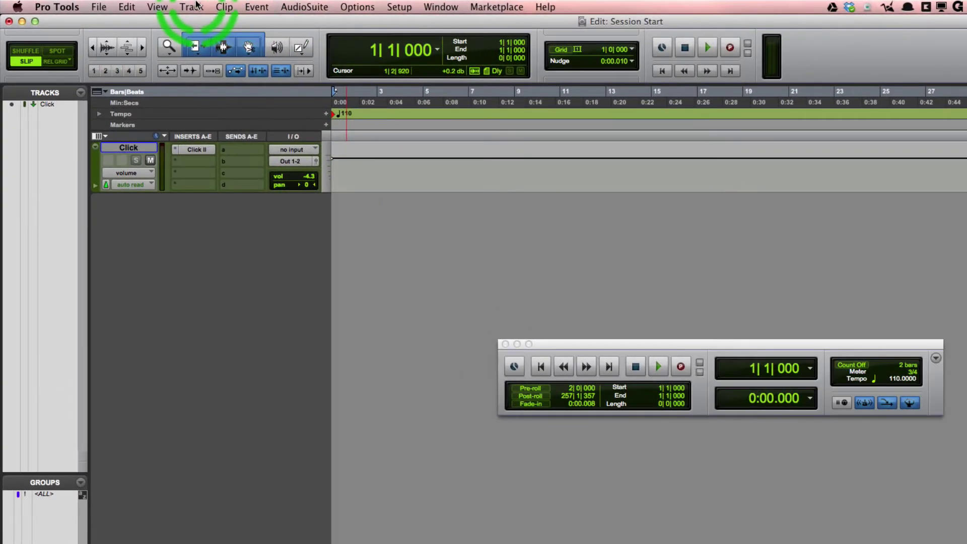
Start one new track from Track > New, keeping Audio Track as the type and Mono as the format
left_click(150, 5)
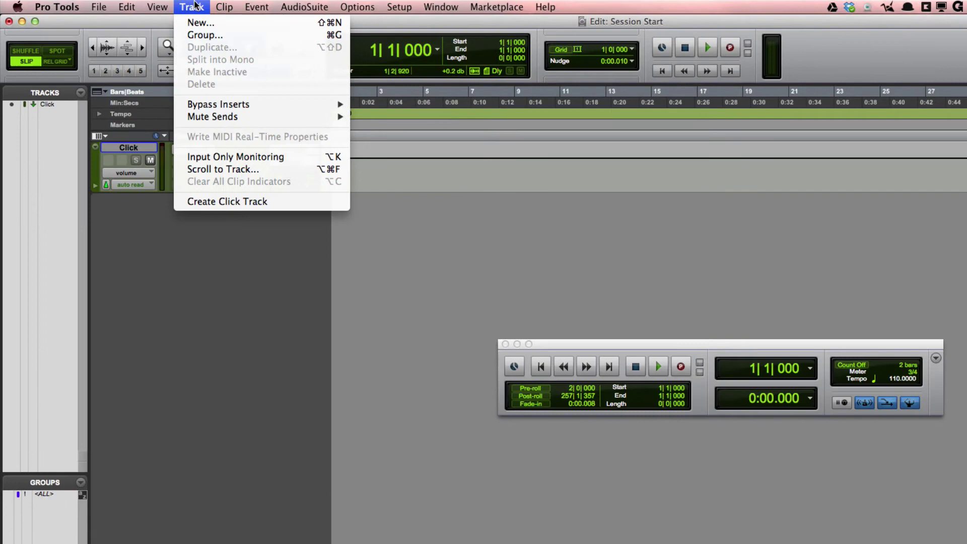
left_click(194, 21)
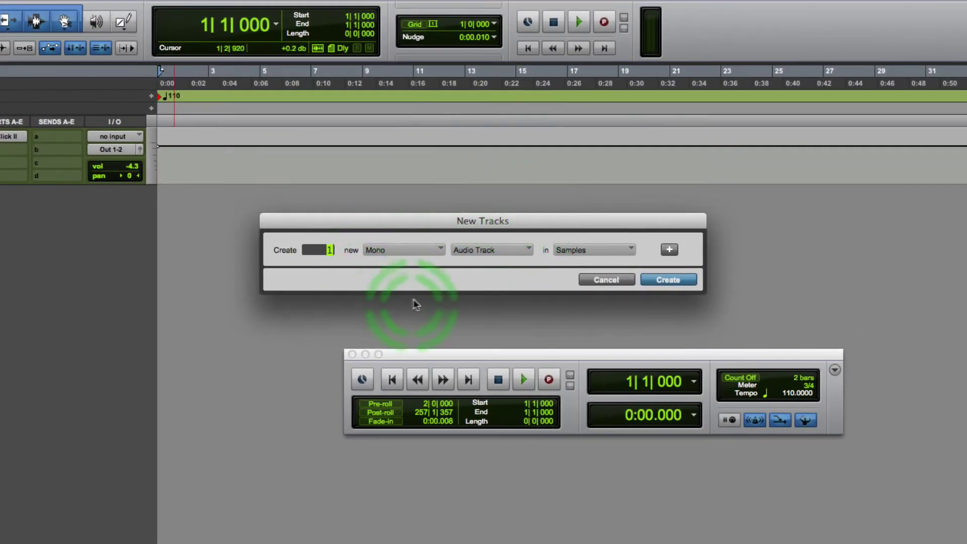
left_click(476, 252)
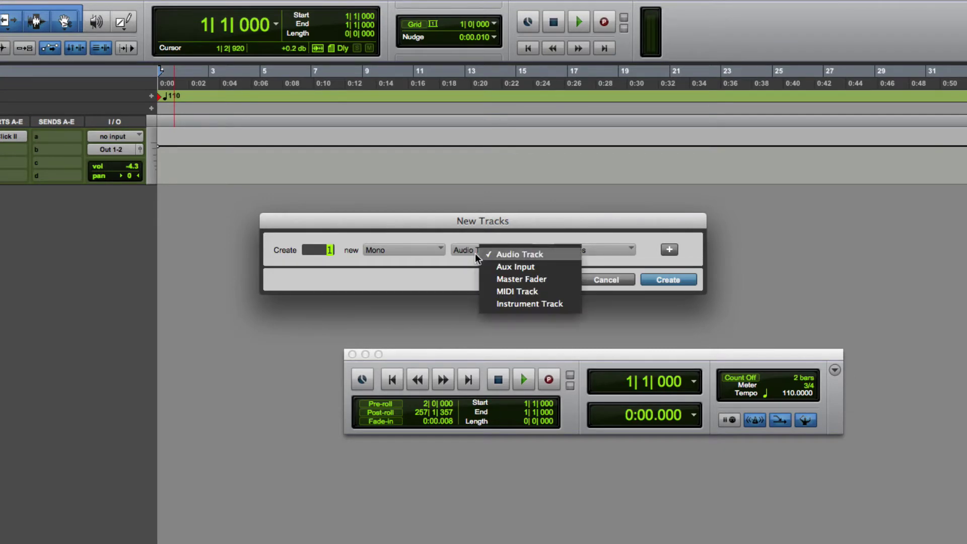
left_click(436, 228)
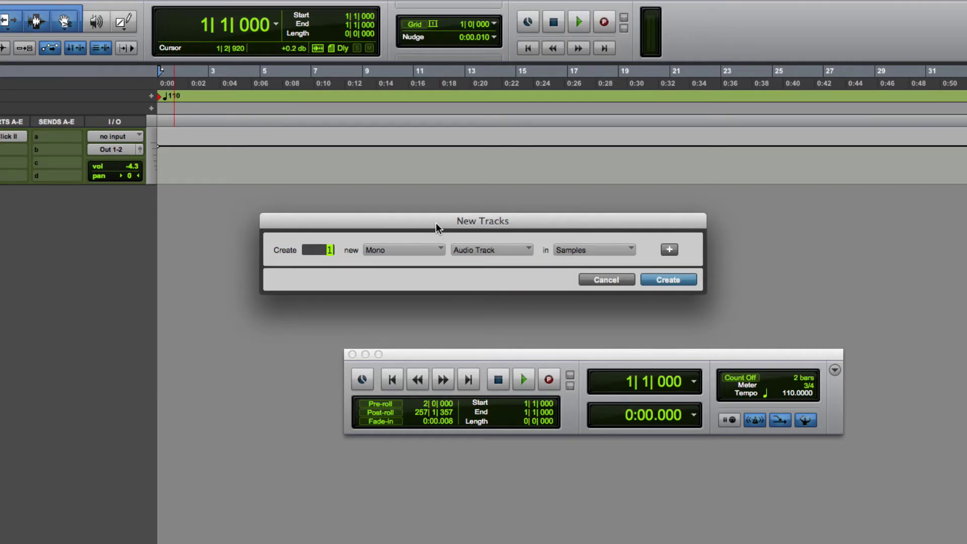
left_click(428, 241)
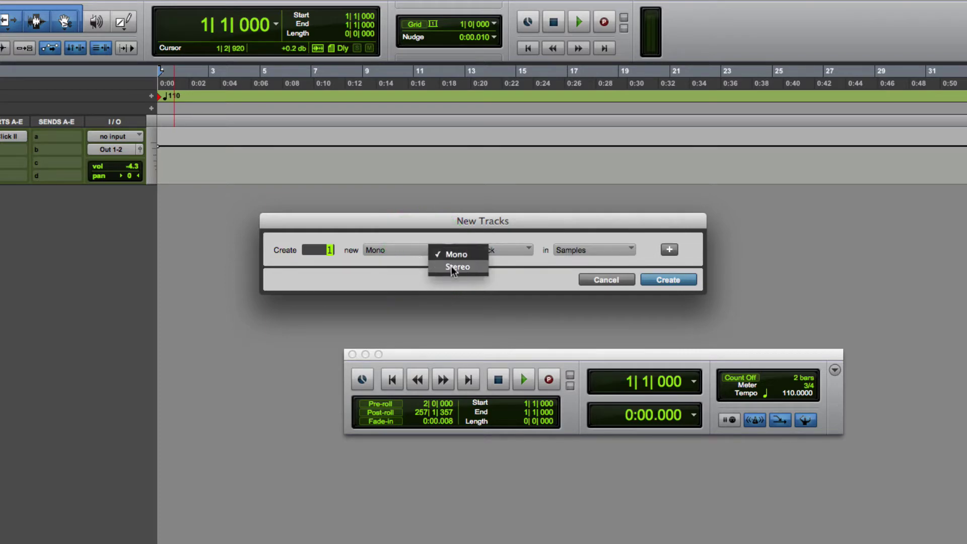
left_click(388, 277)
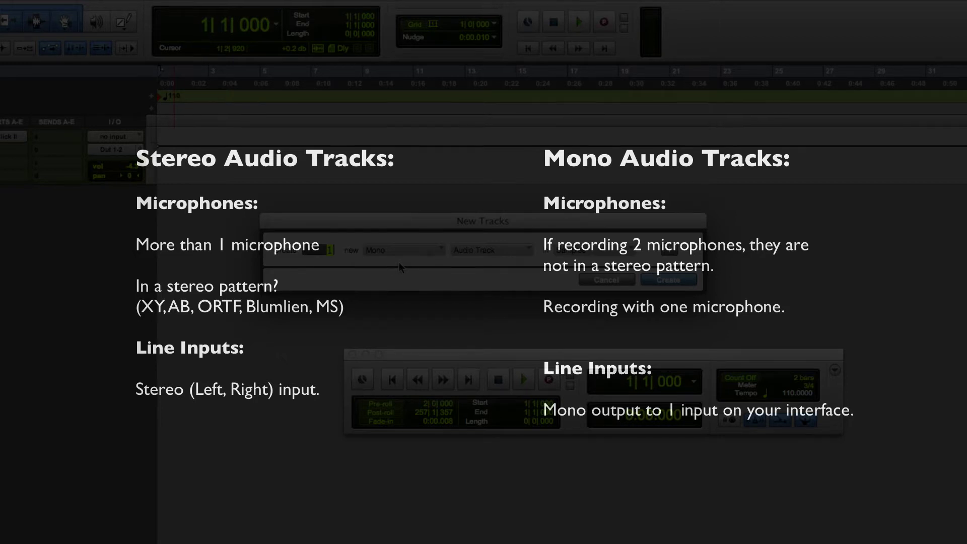
left_click(429, 250)
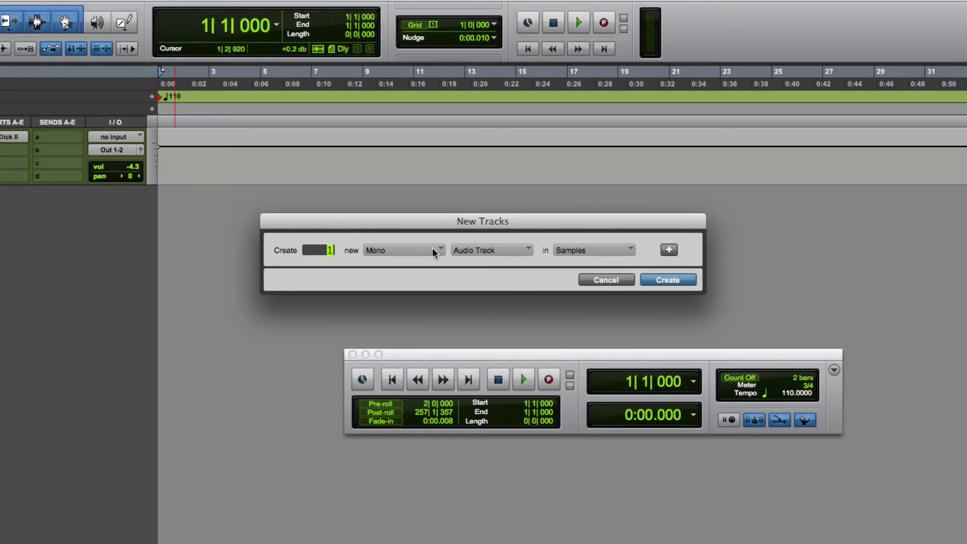
Change the new track's timebase from Samples to Ticks and create the mono audio track
left_click(610, 252)
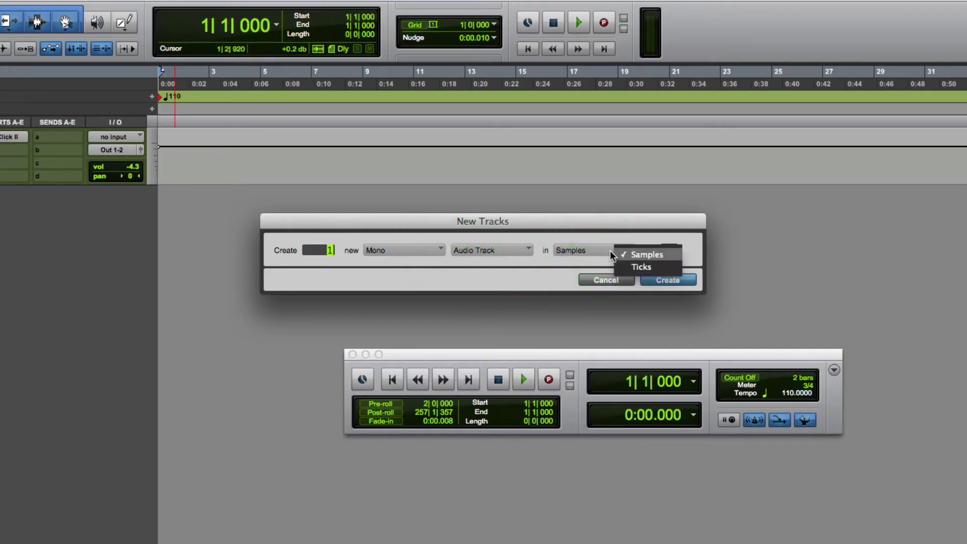
left_click(578, 251)
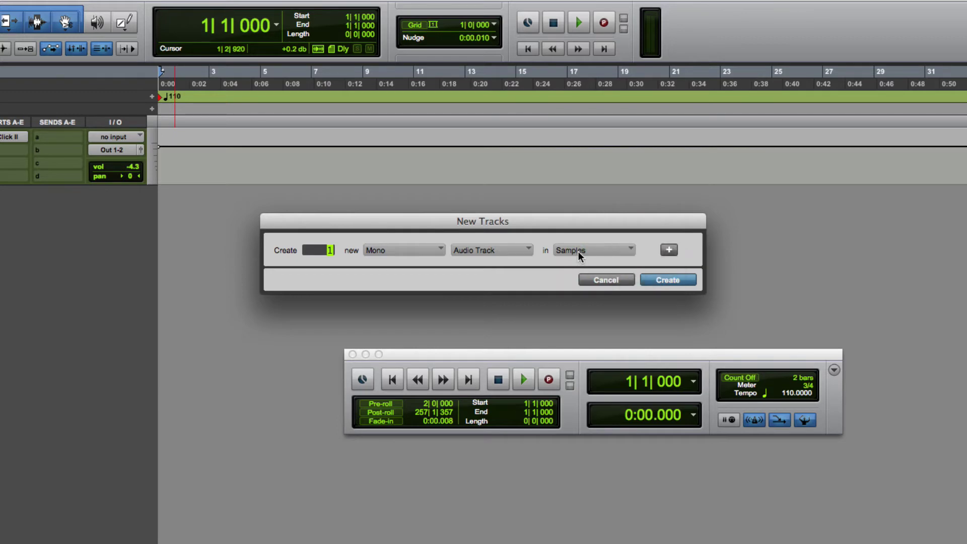
left_click(609, 249)
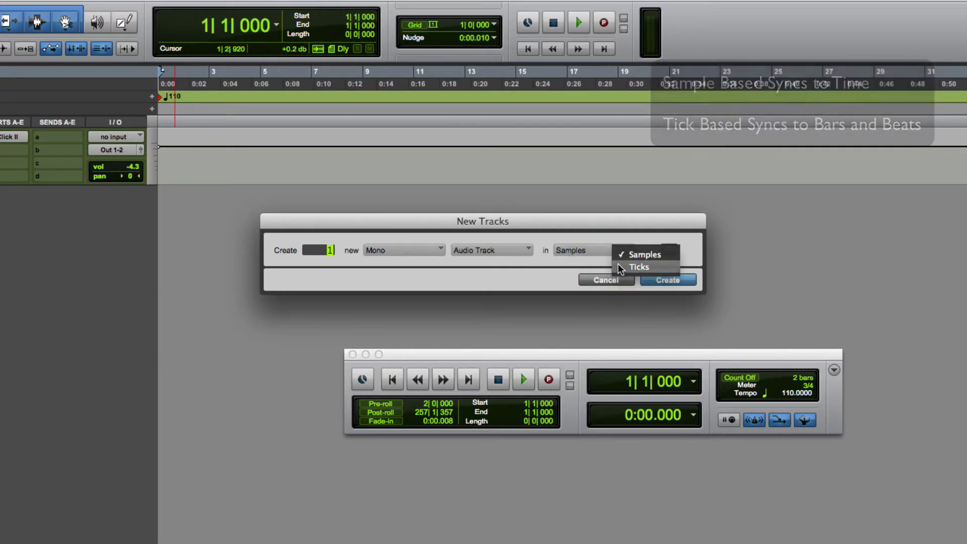
left_click(617, 266)
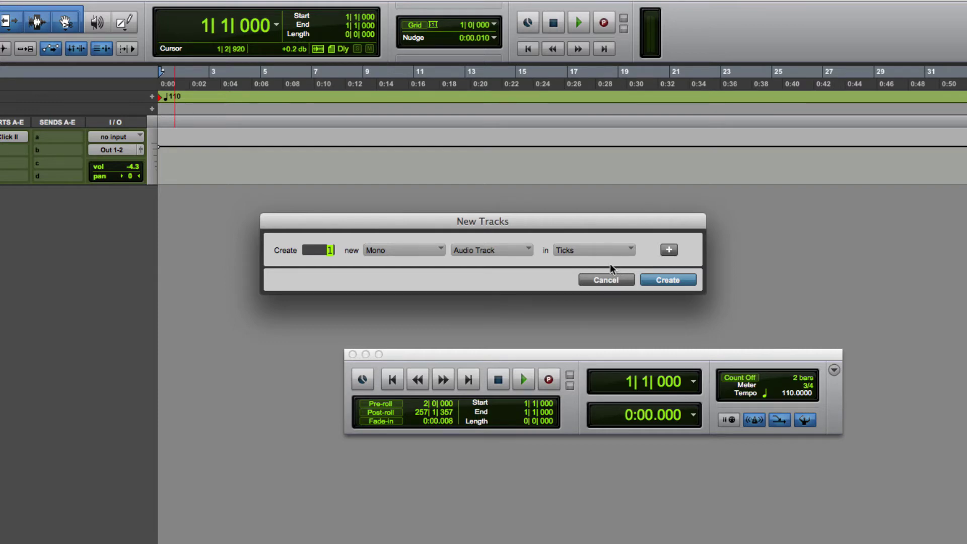
left_click(661, 280)
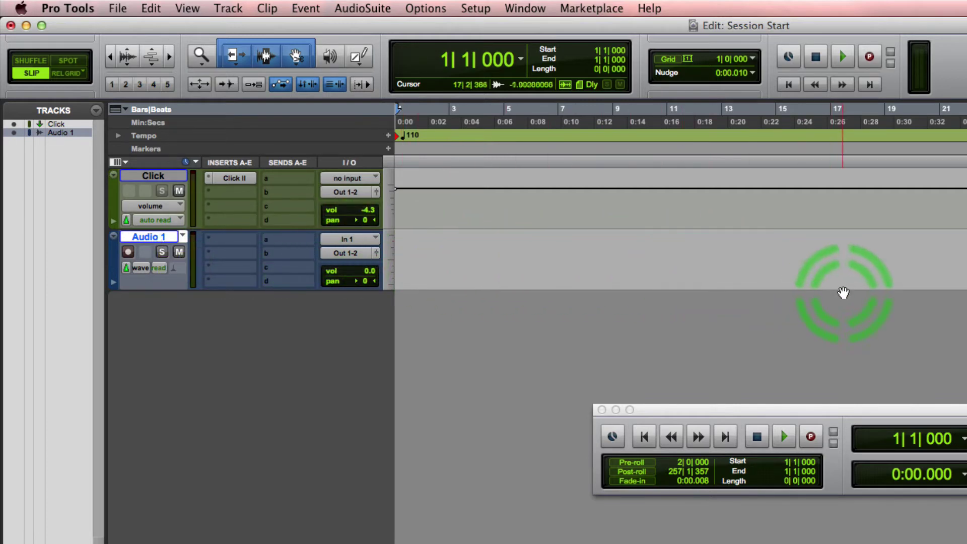
Rename the Audio 1 track to 'Shaker'
double_click(143, 237)
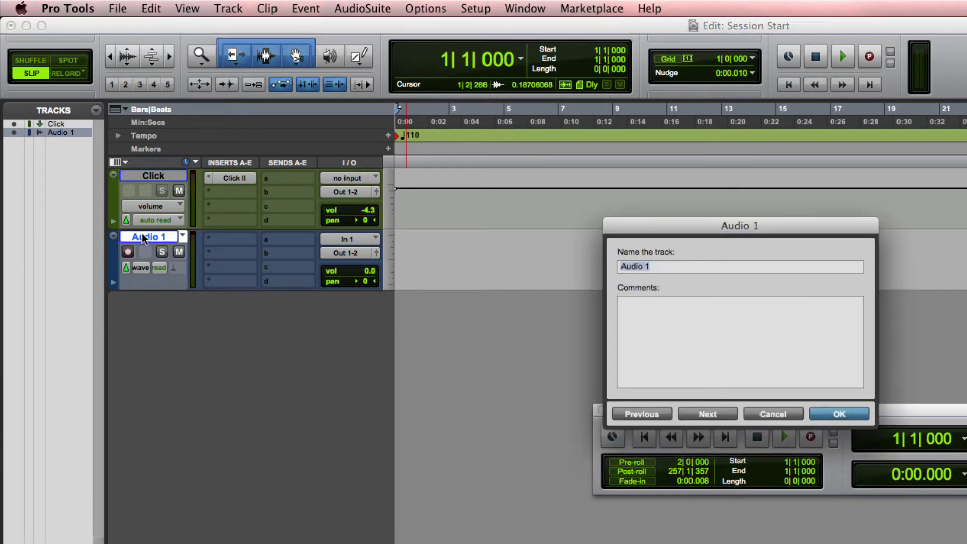
type("Shaker")
key("Return")
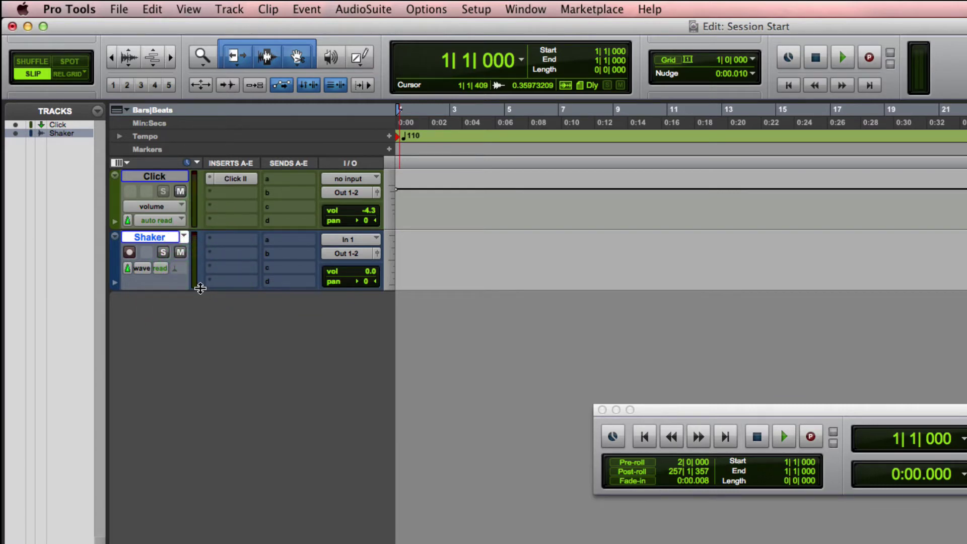
Drag the Shaker track taller, then pick medium from its height choices
left_click_drag(200, 288, 210, 319)
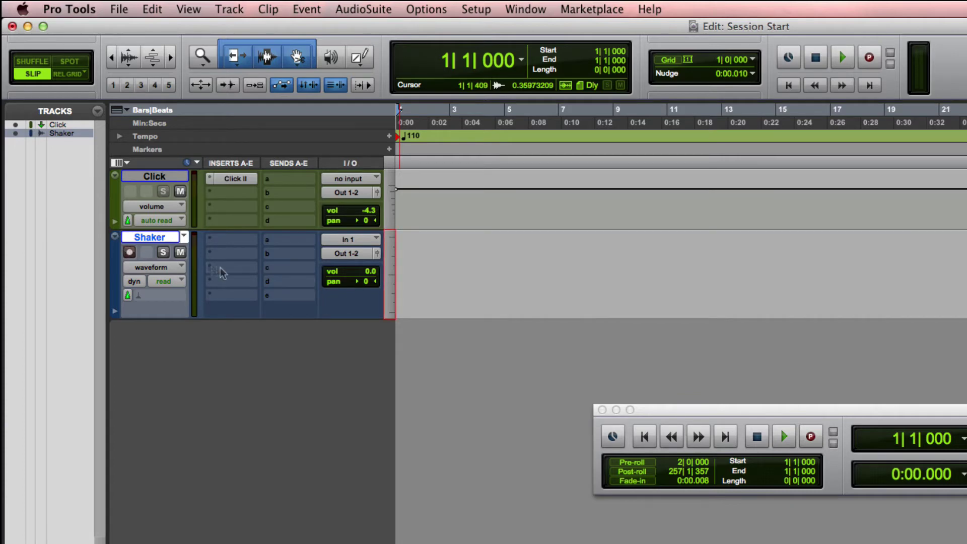
left_click(392, 258)
left_click(392, 258)
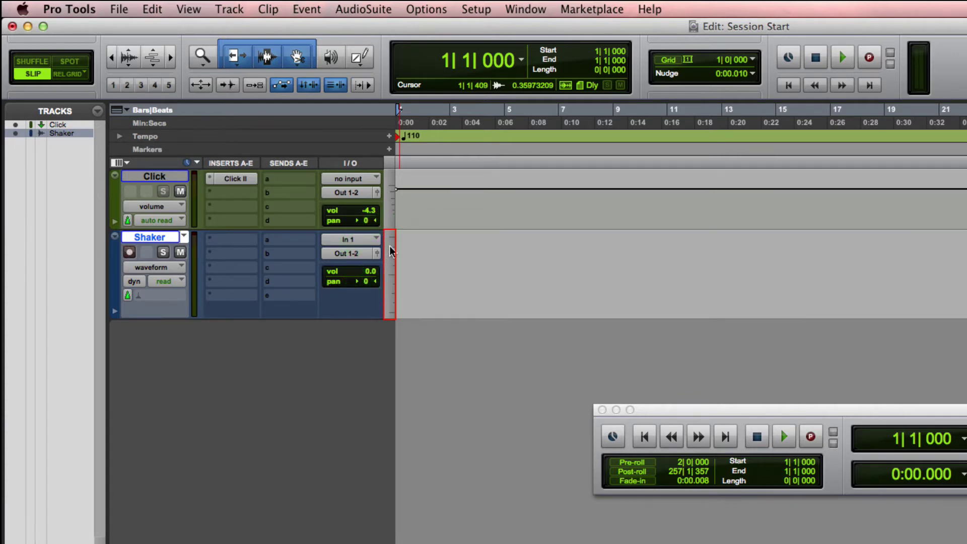
left_click(392, 253)
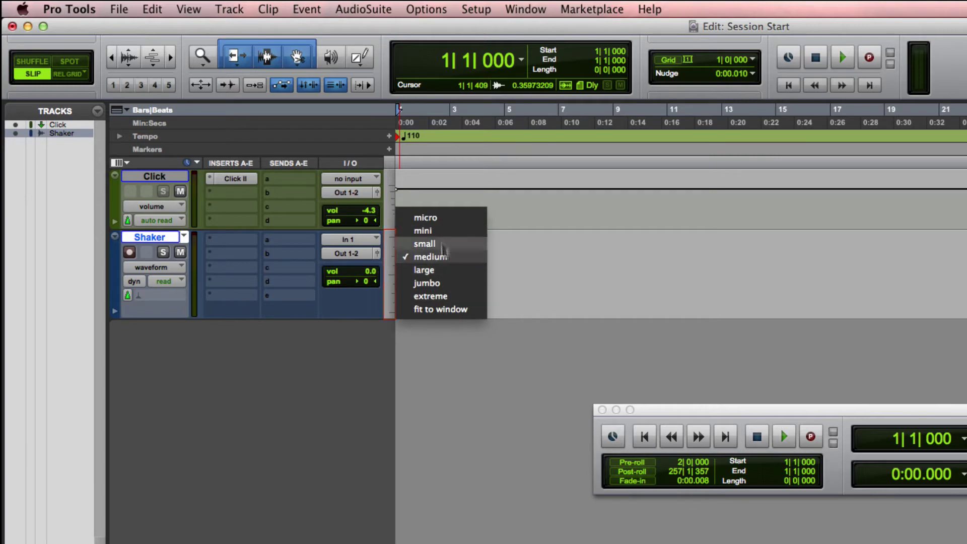
left_click(431, 256)
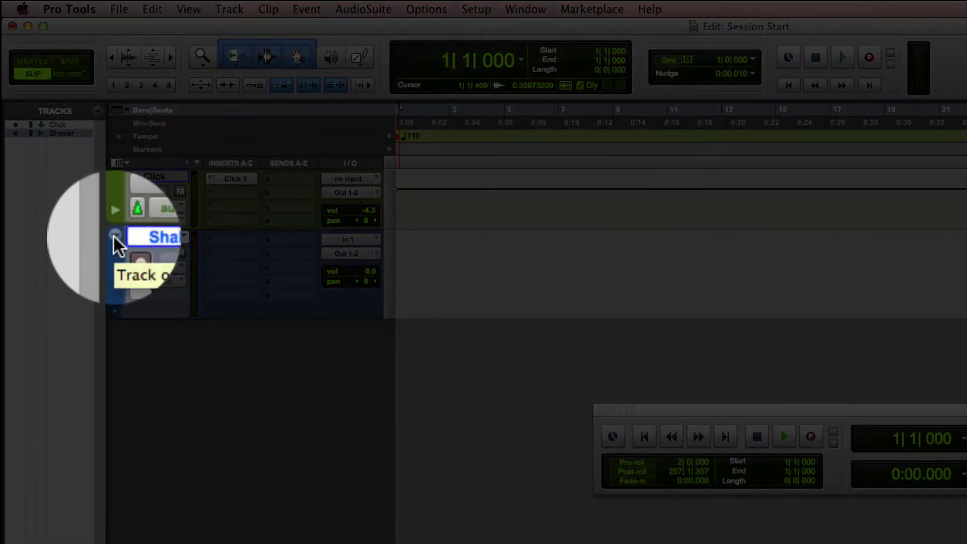
Try jumbo and mini heights on Shaker, then return it to medium via Track Height
left_click(115, 236)
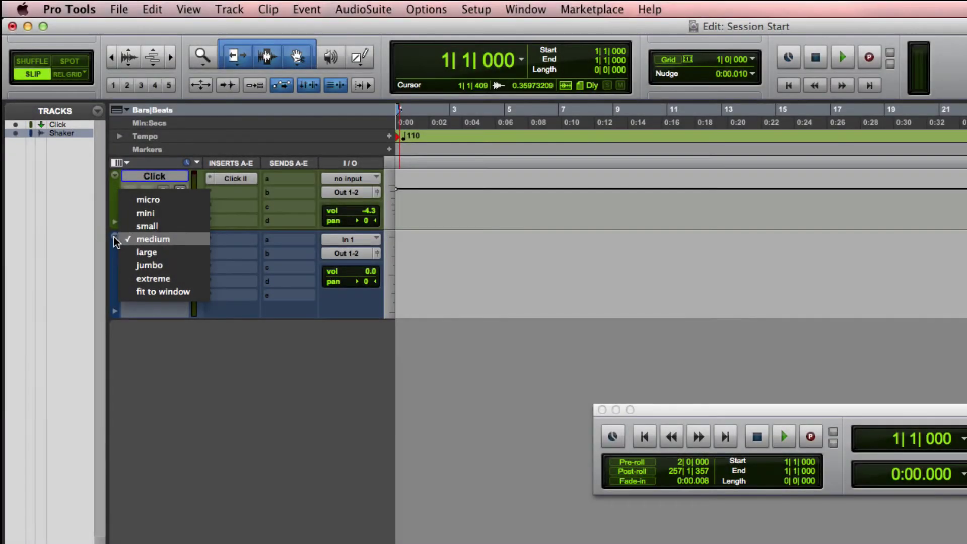
left_click(149, 265)
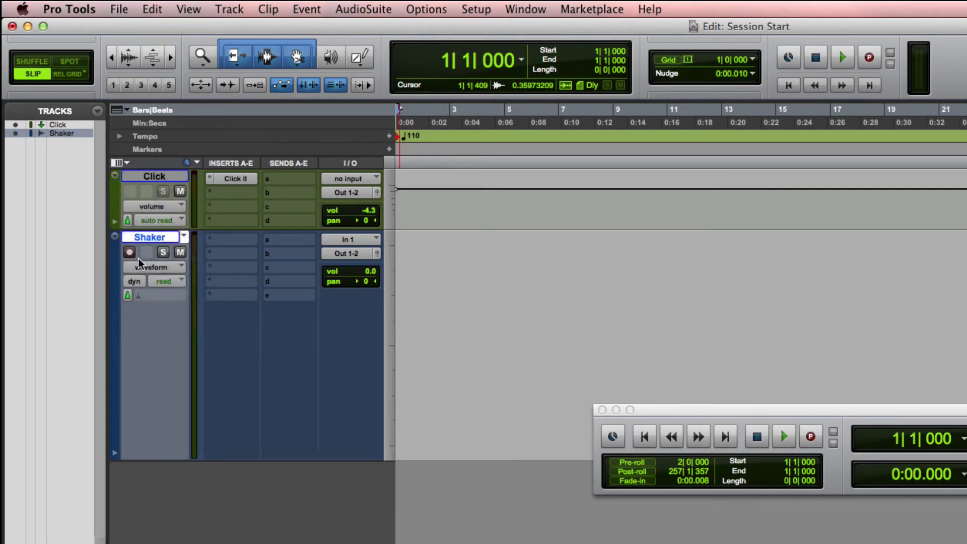
left_click(114, 236)
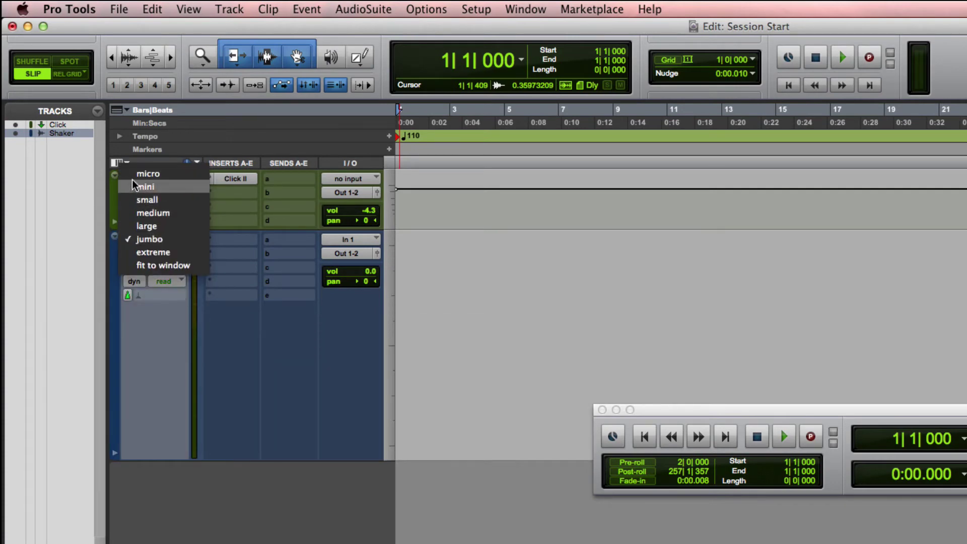
left_click(132, 182)
left_click(116, 234)
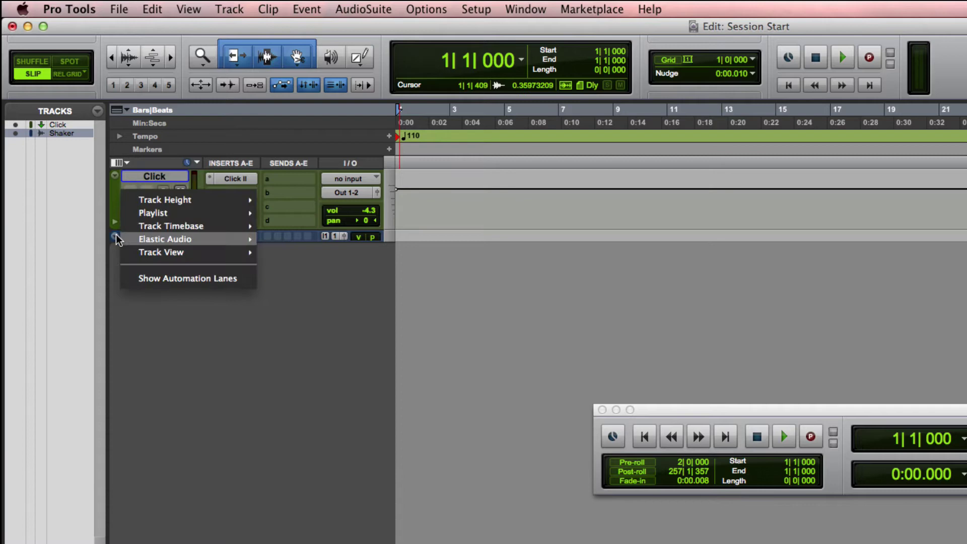
mouse_move(159, 199)
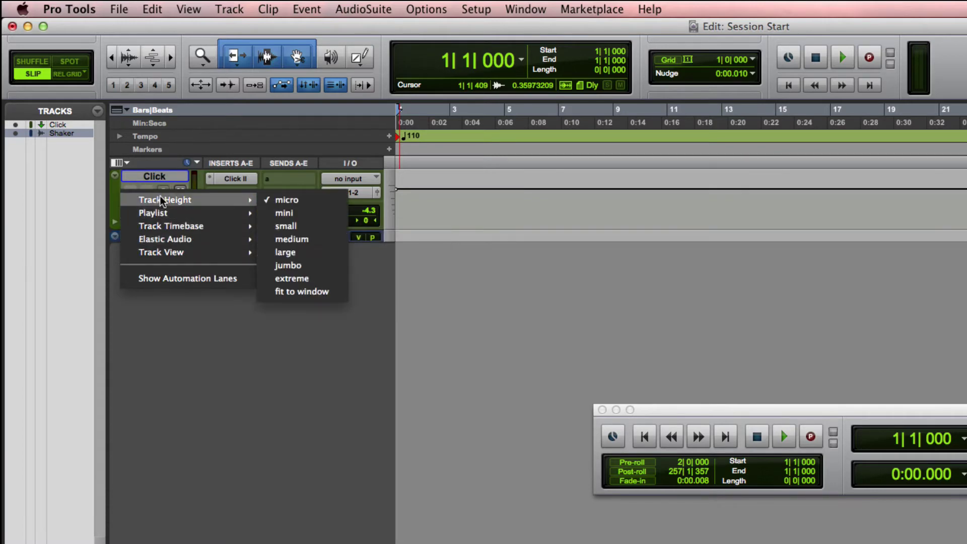
left_click(309, 238)
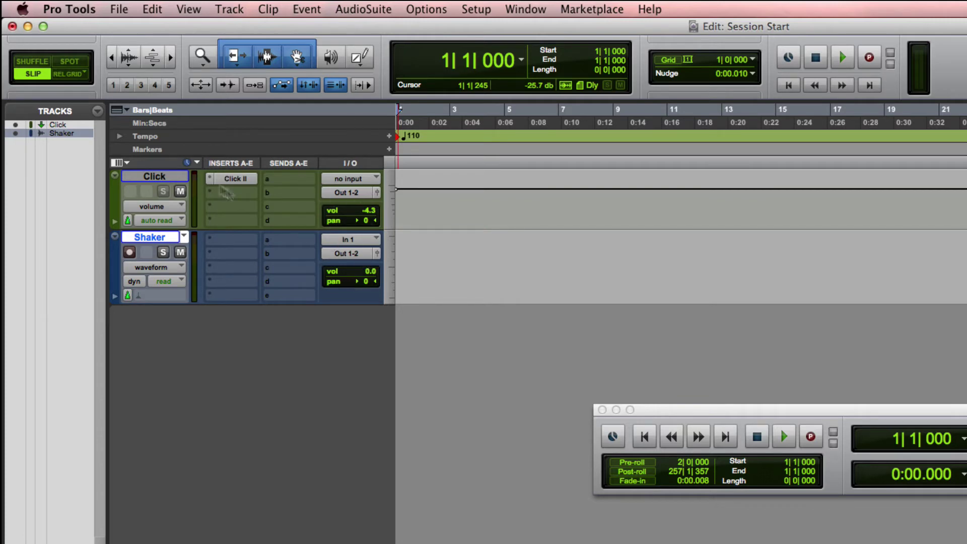
Look over the track column options unchanged, then set the Shaker track's input to In 3 (Mono)
left_click(126, 161)
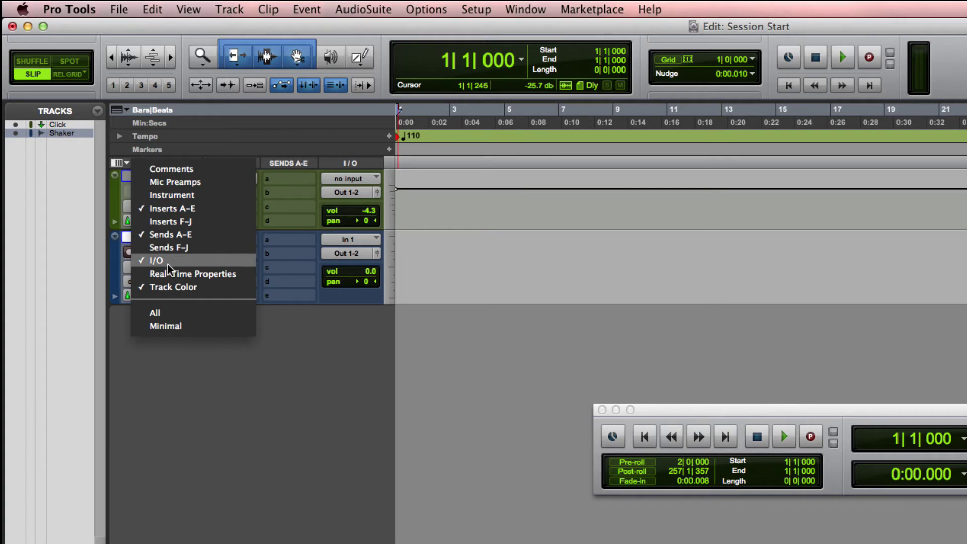
left_click(442, 269)
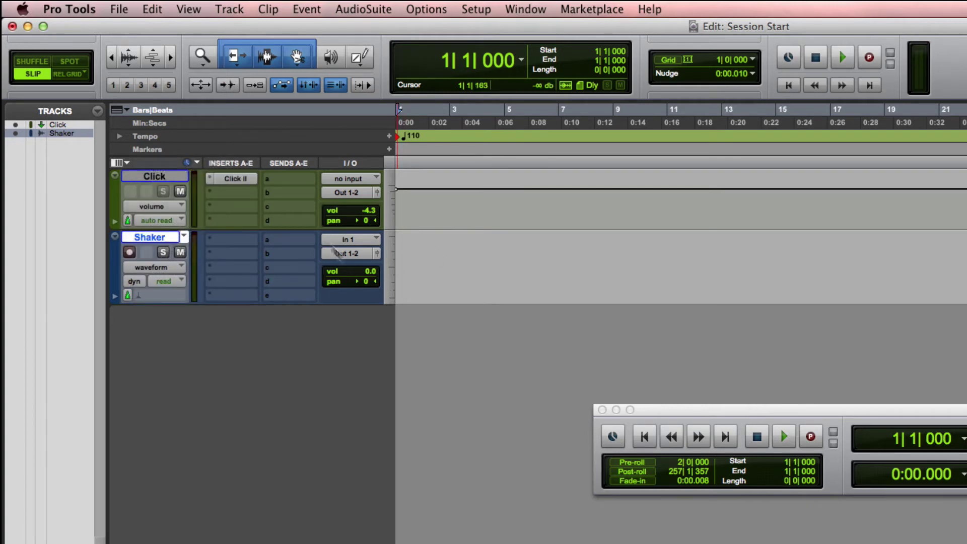
left_click(359, 242)
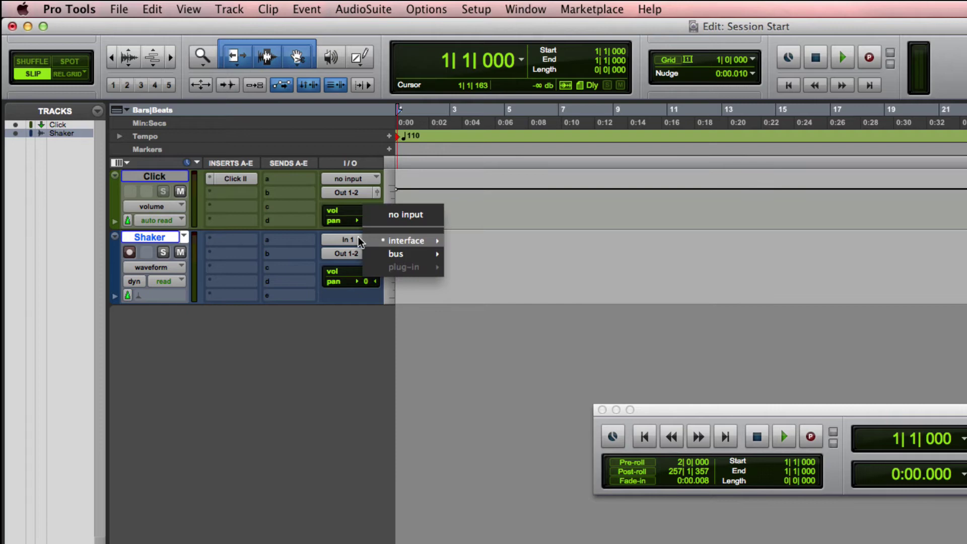
mouse_move(413, 241)
left_click(483, 271)
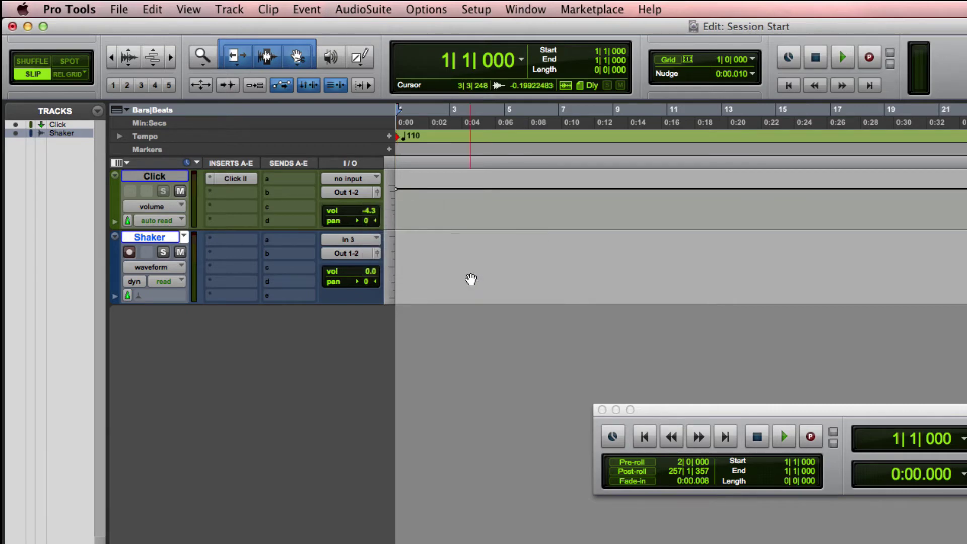
Leave the Shaker track's output at Out 1-2
left_click(347, 253)
mouse_move(382, 256)
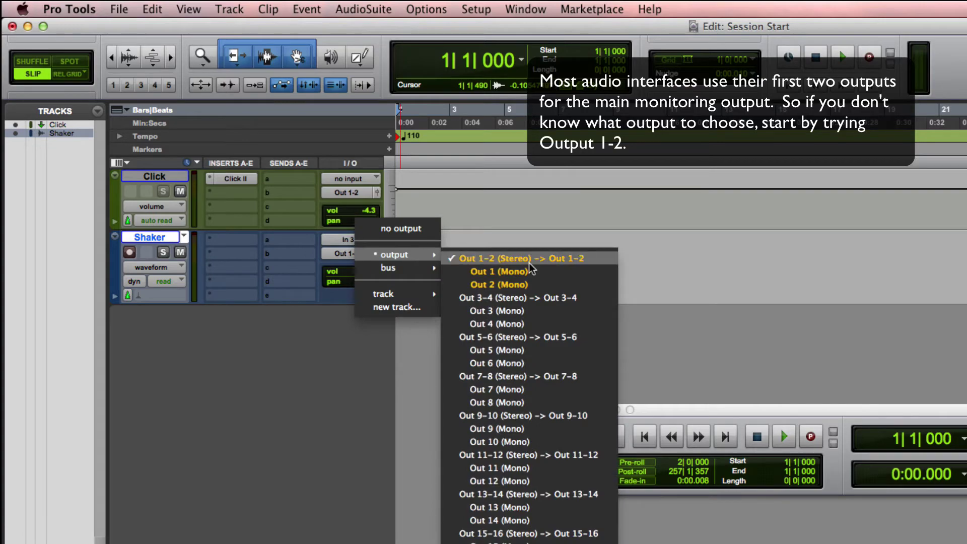
left_click(314, 261)
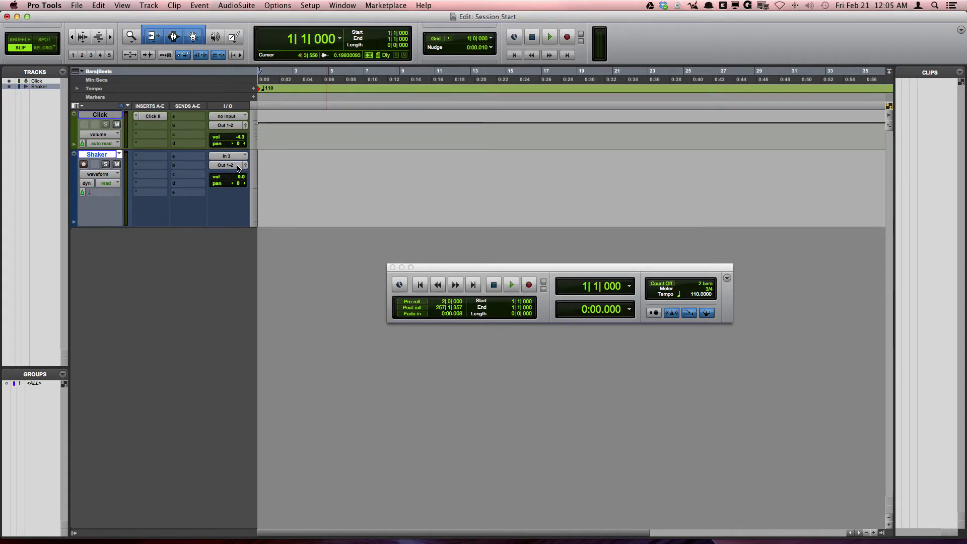
left_click(355, 133)
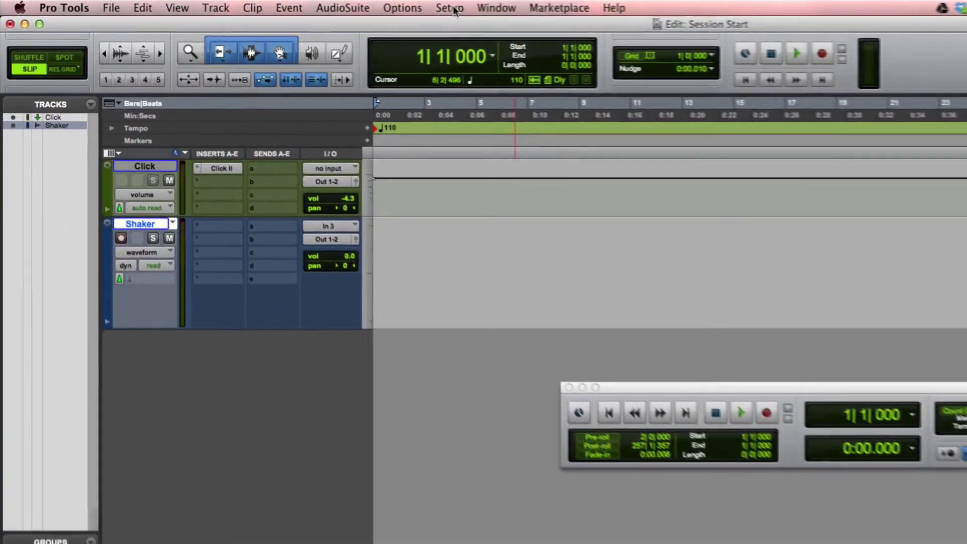
left_click(455, 8)
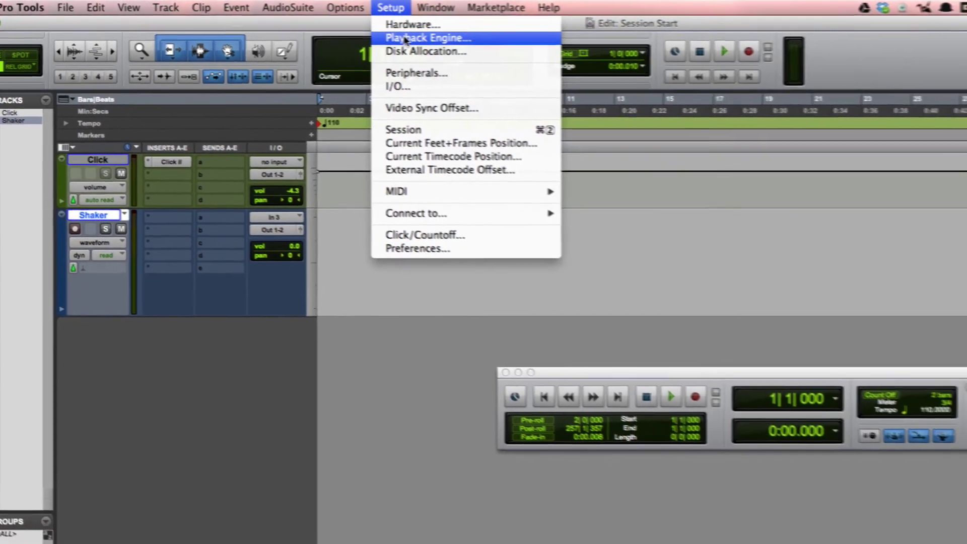
left_click(405, 39)
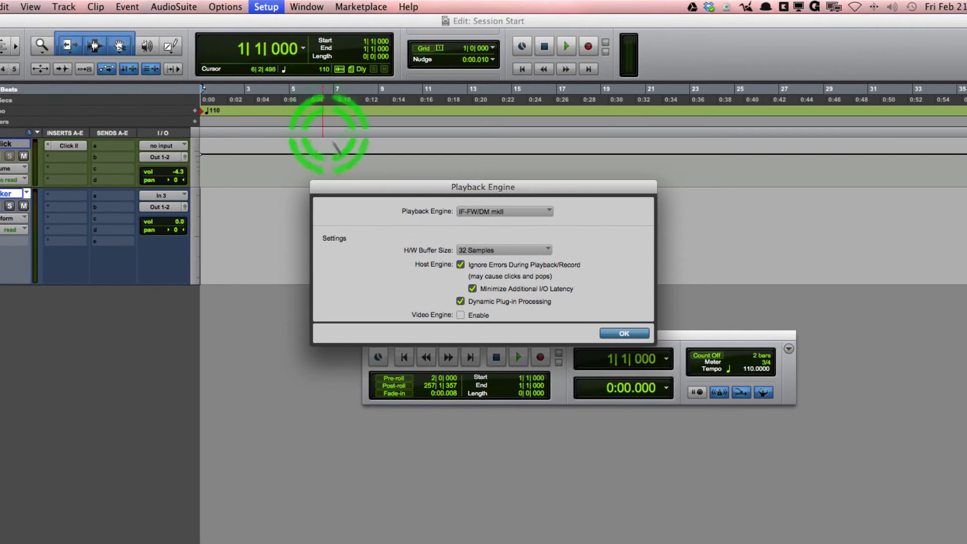
left_click(402, 252)
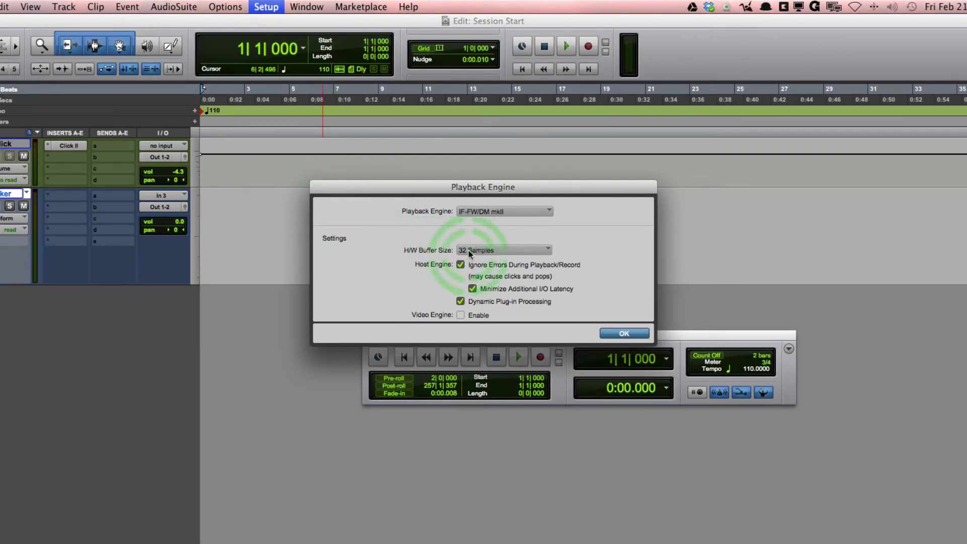
left_click(488, 251)
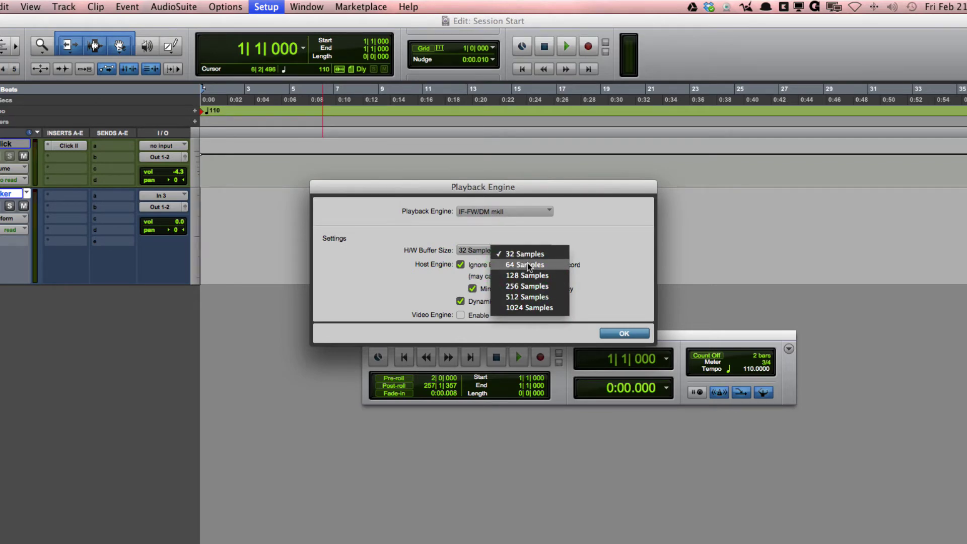
left_click(596, 250)
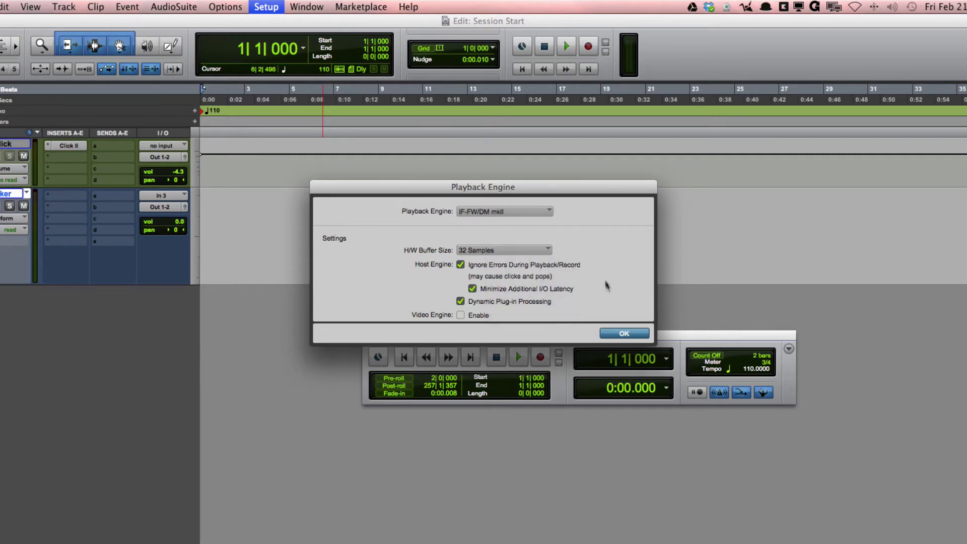
left_click(623, 333)
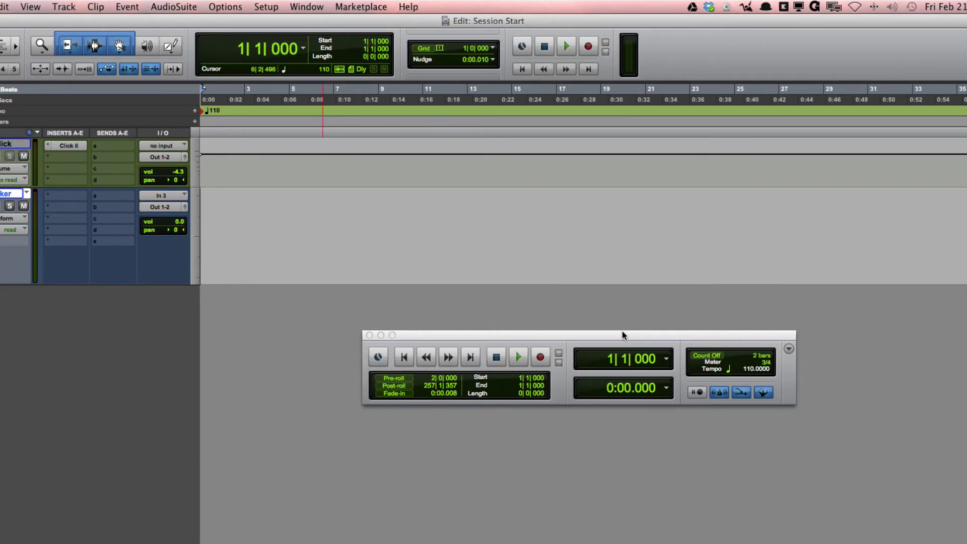
left_click(583, 361)
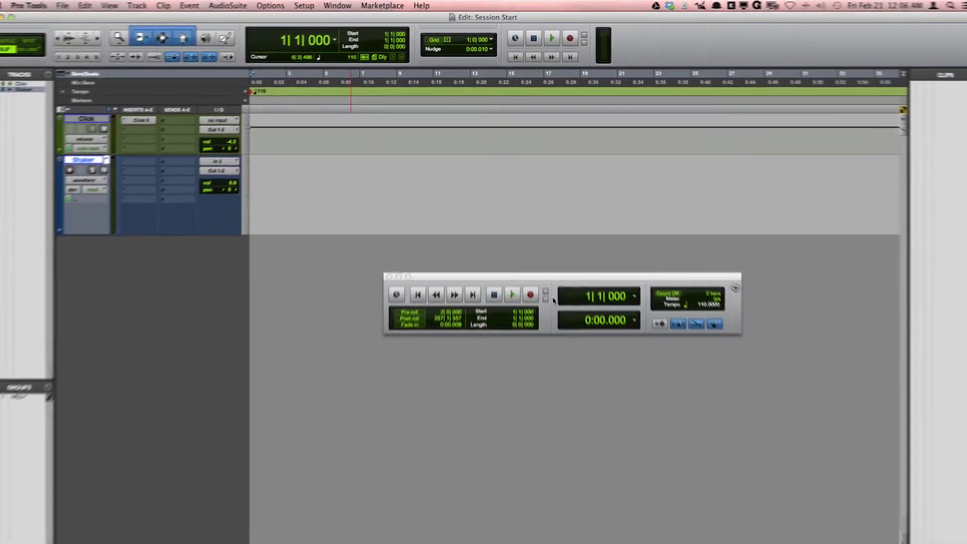
left_click(381, 164)
left_click(116, 5)
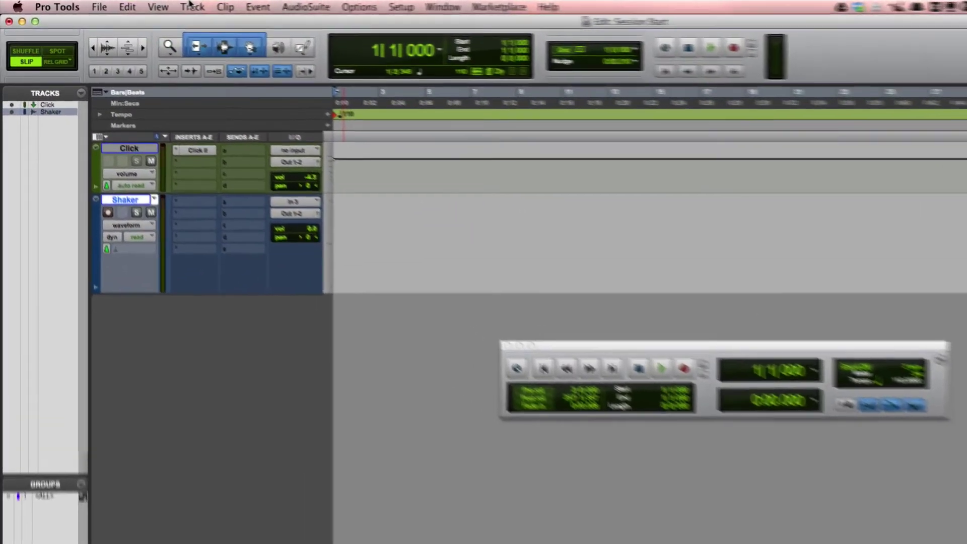
left_click(148, 5)
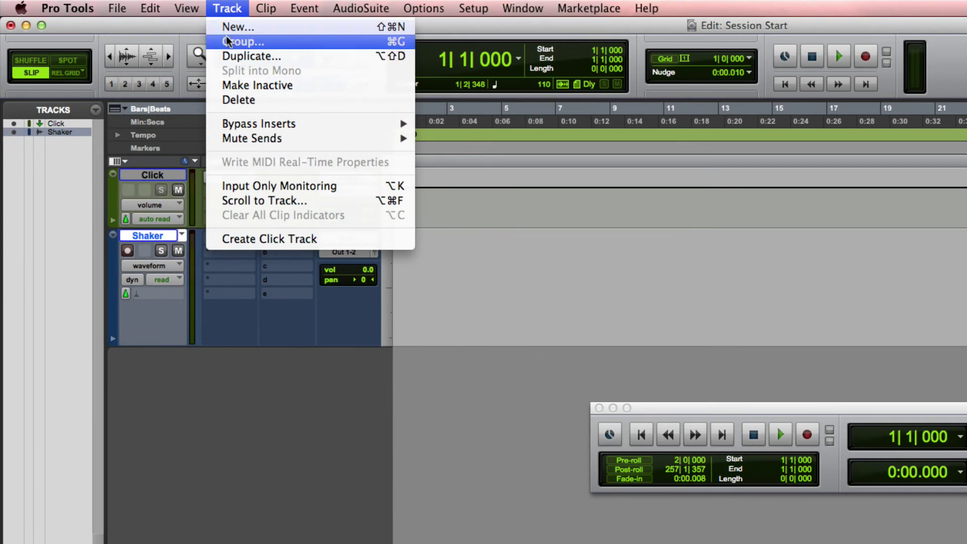
left_click(255, 185)
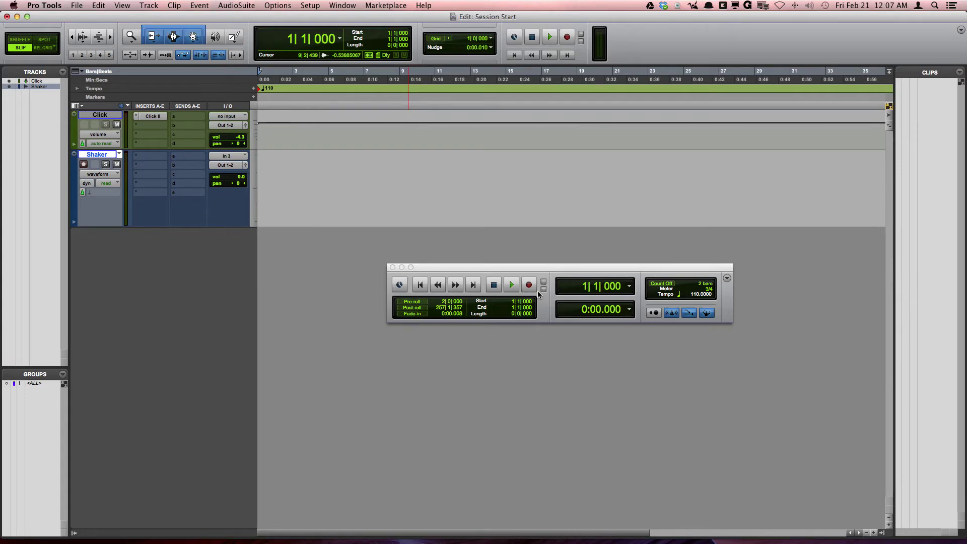
left_click(529, 286)
Keep the record mode at Normal and record-enable the Shaker track
right_click(530, 286)
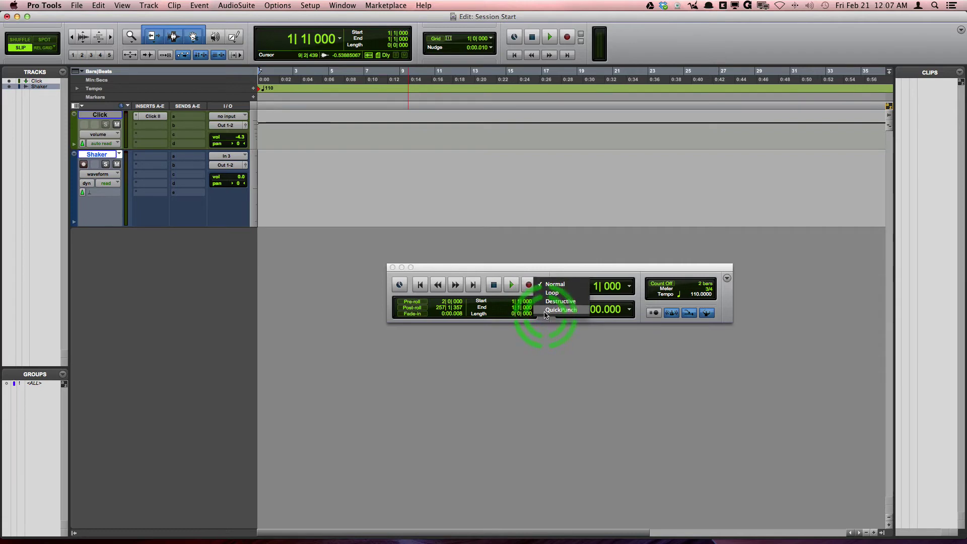
left_click(549, 285)
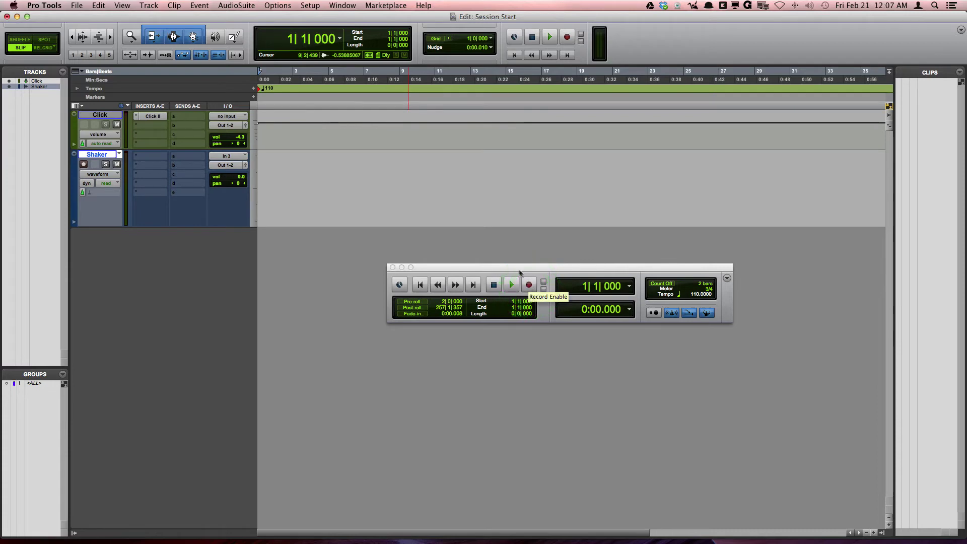
left_click(84, 164)
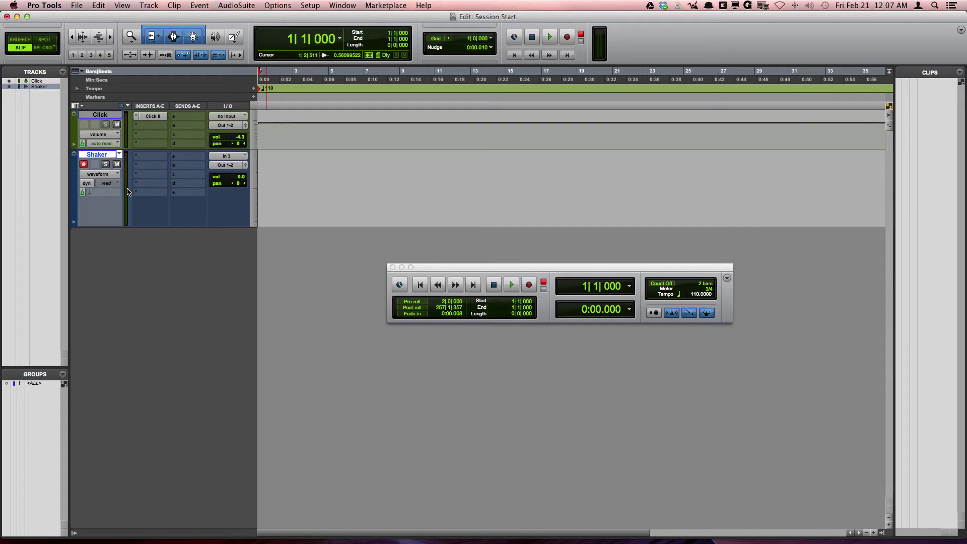
left_click(127, 190)
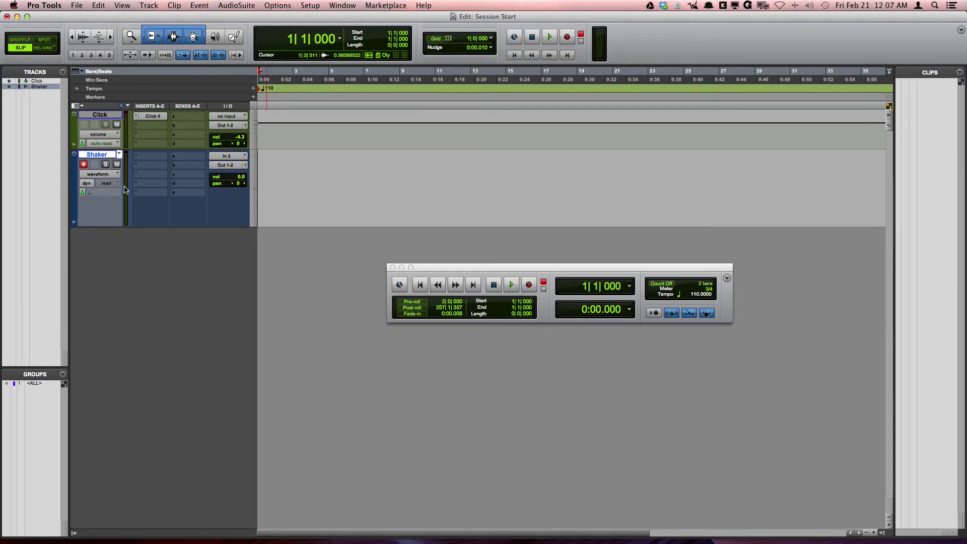
left_click(127, 179)
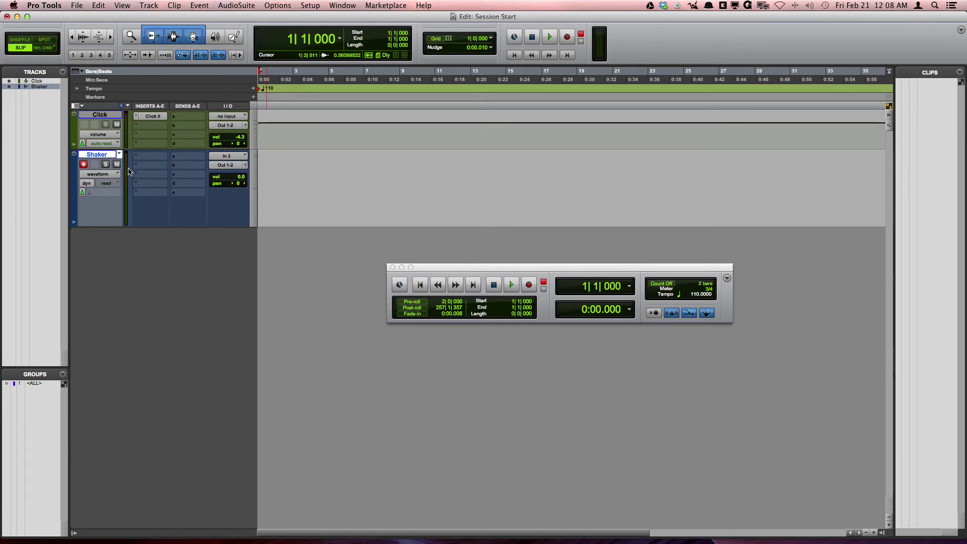
left_click(129, 184)
left_click(112, 170)
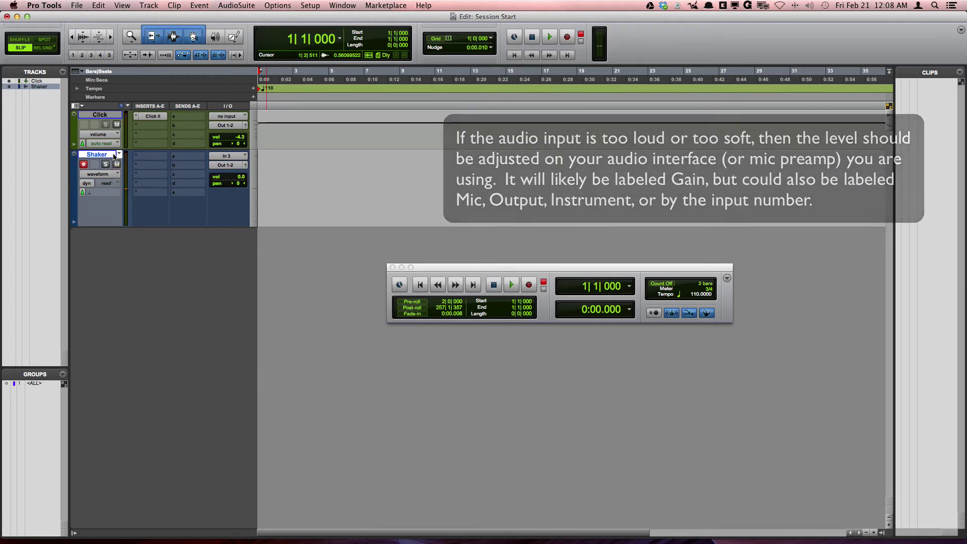
Turn on Count Off and record the Shaker_01 take from bar 1 to about bar 7
left_click(665, 283)
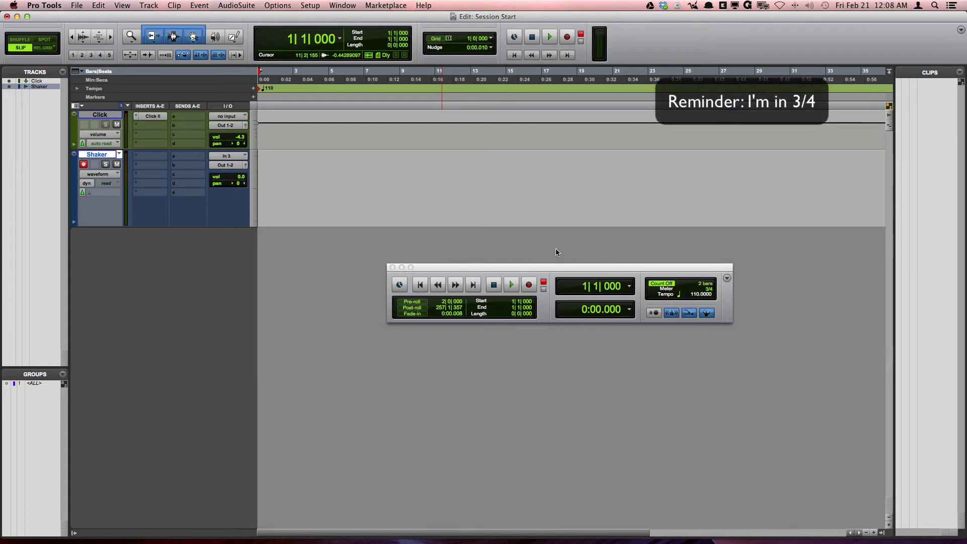
key("super+space")
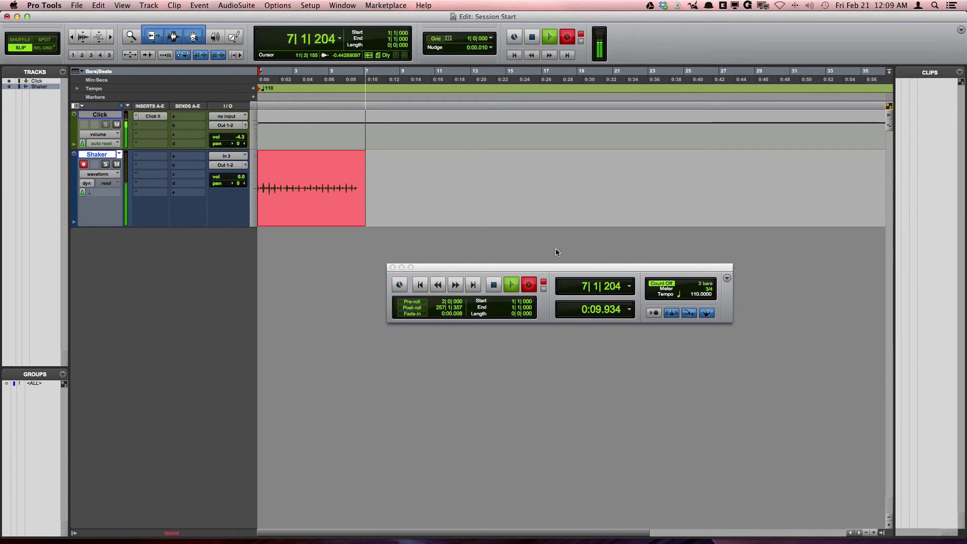
key("space")
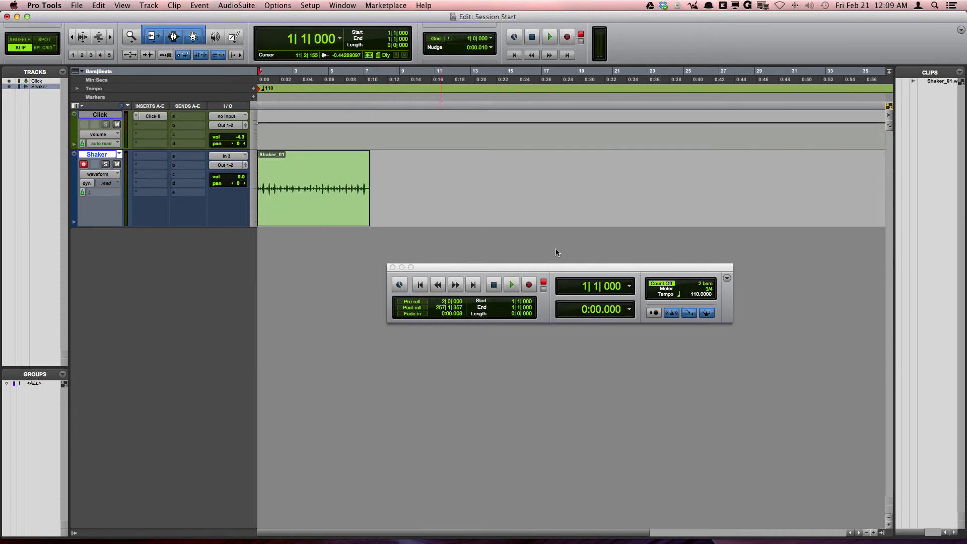
Switch the record mode to QuickPunch and select the Shaker_01 clip
right_click(530, 285)
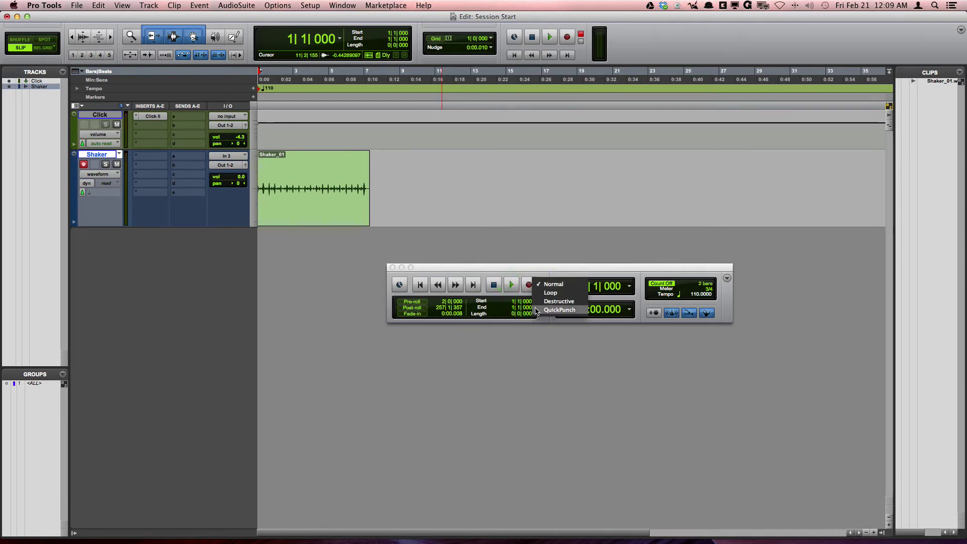
left_click(559, 310)
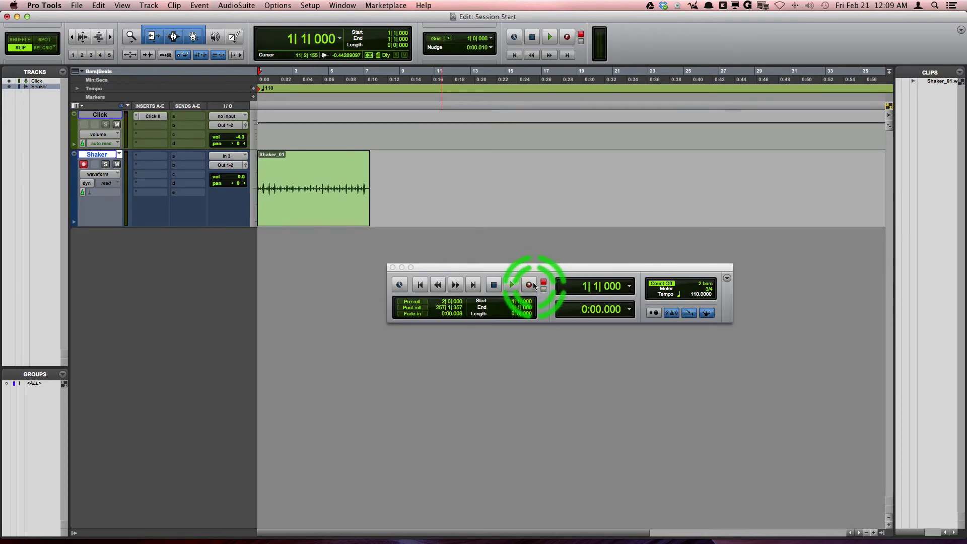
left_click(269, 160)
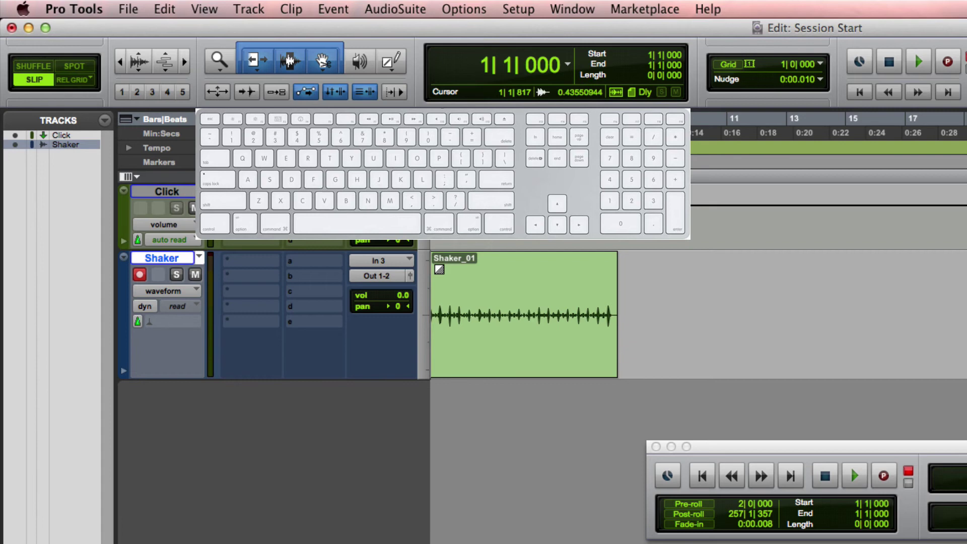
During playback, punch recording in and out on Shaker with numpad 3, then stop
key("space")
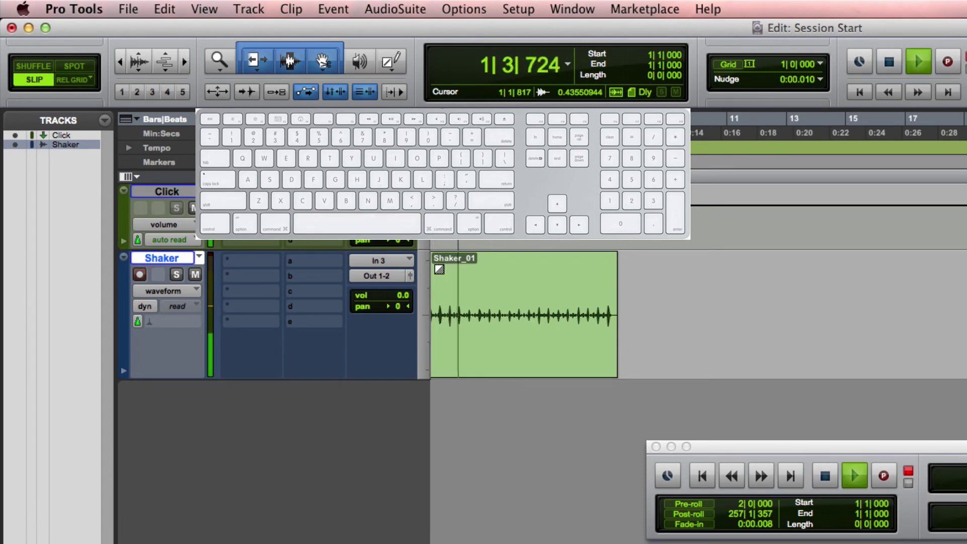
key("KP_3")
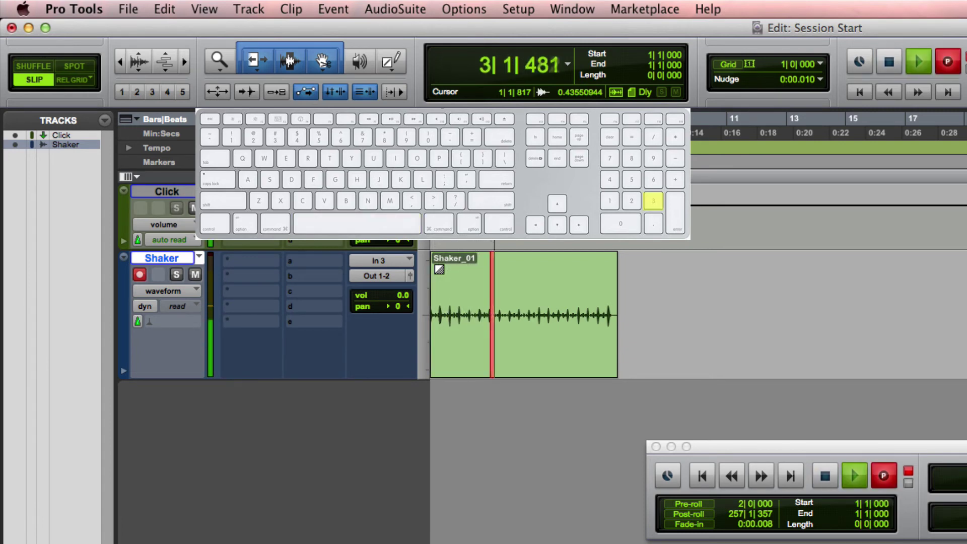
key("KP_3")
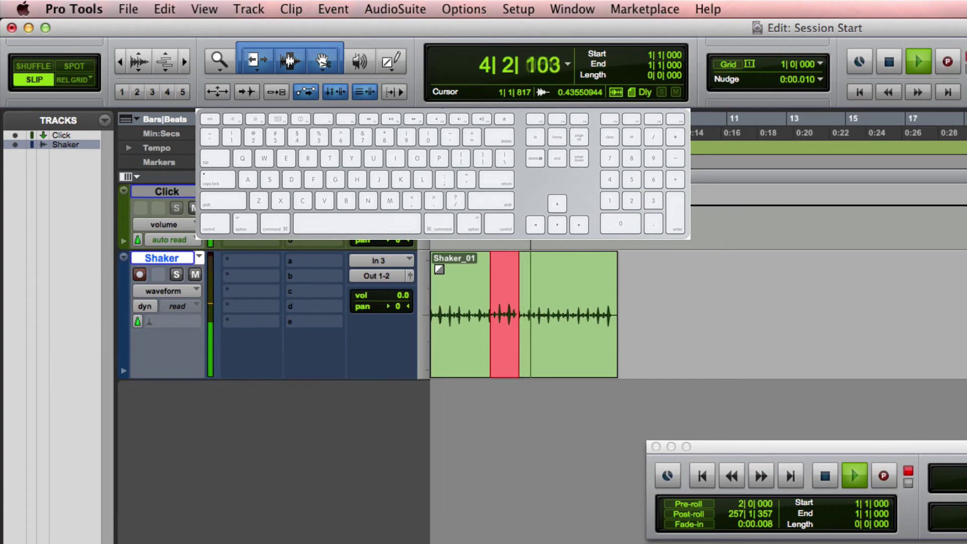
key("KP_3")
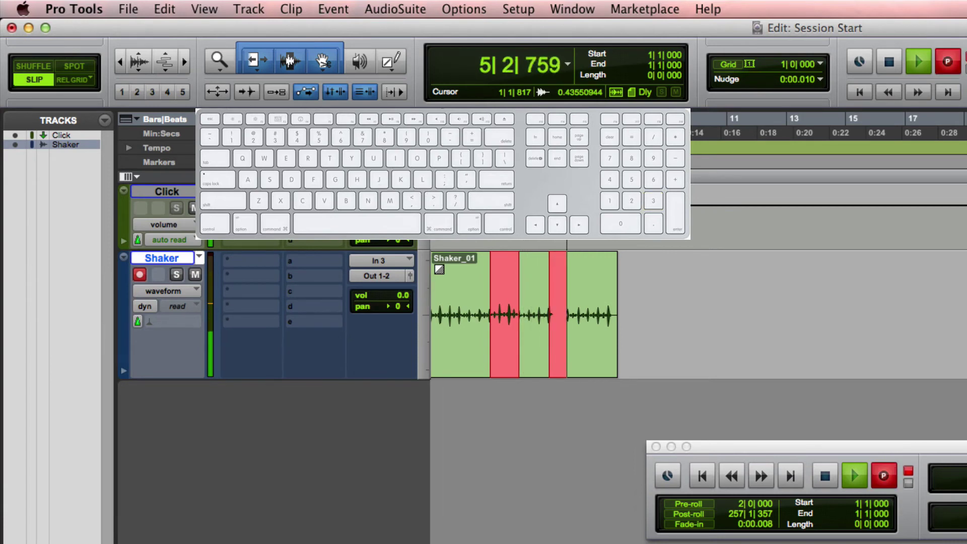
key("KP_3")
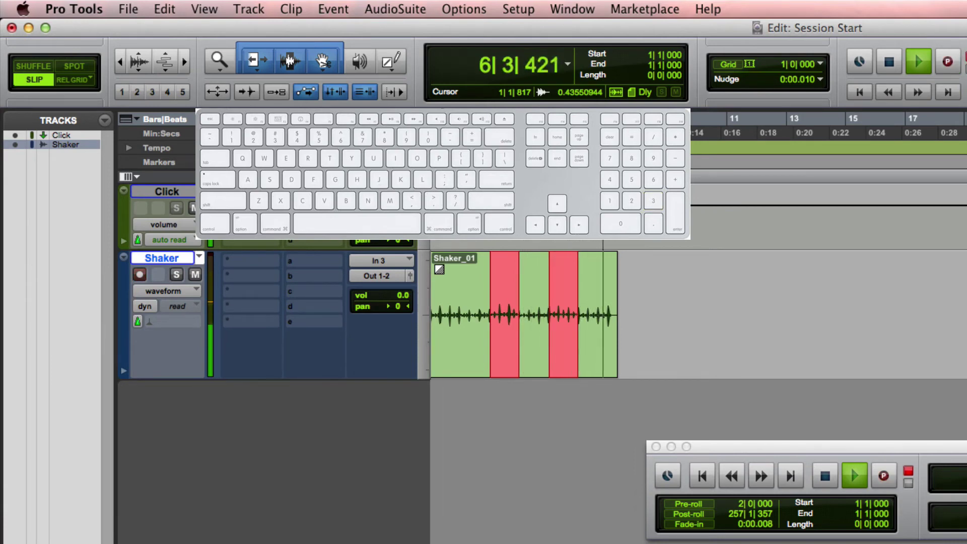
key("KP_3")
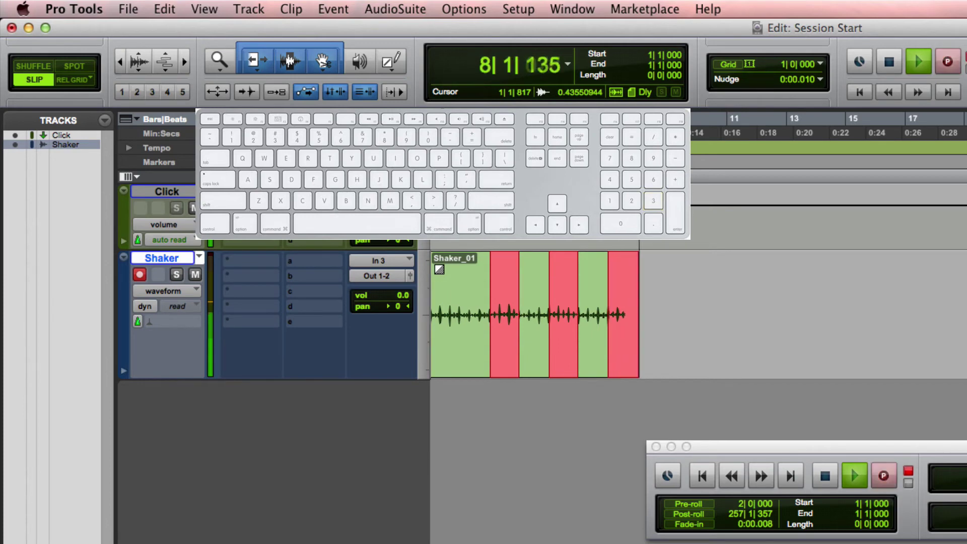
key("space")
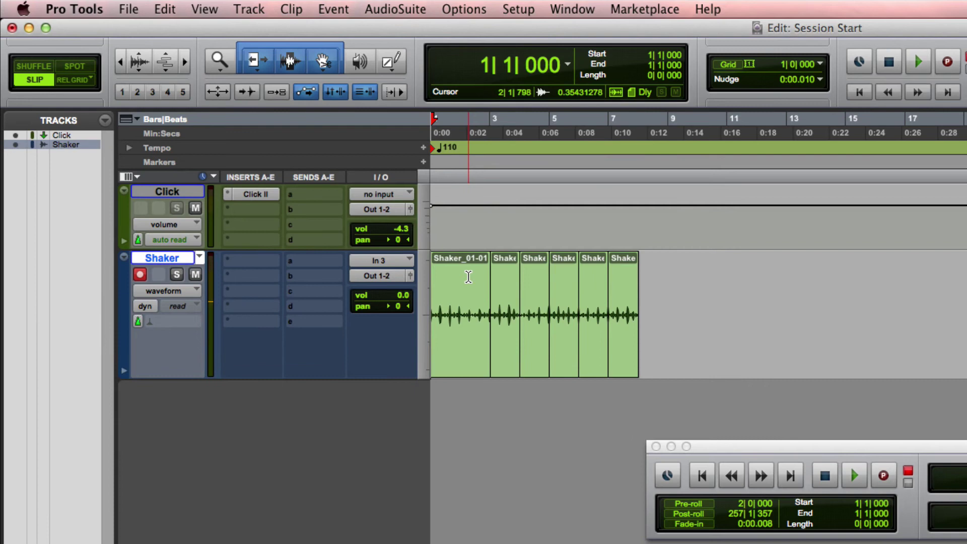
Trim the second Shaker clip's start back to bar 1
left_click_drag(469, 277, 607, 292)
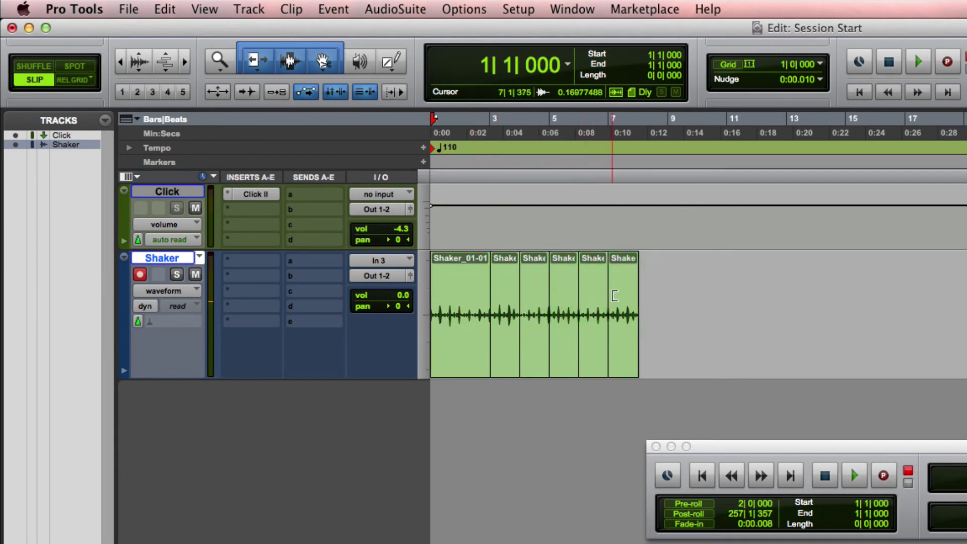
left_click(560, 294)
left_click_drag(561, 294, 494, 298)
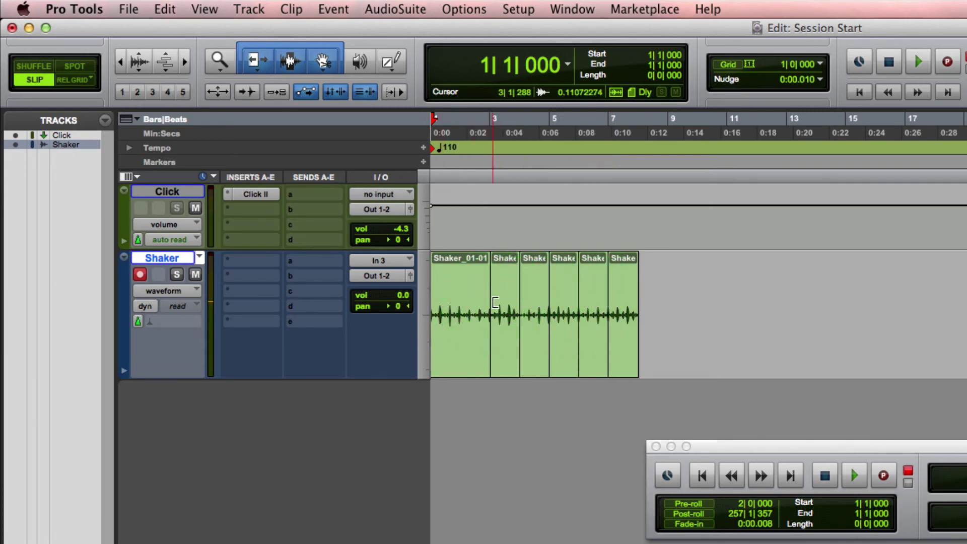
double_click(494, 298)
left_click_drag(494, 298, 432, 300)
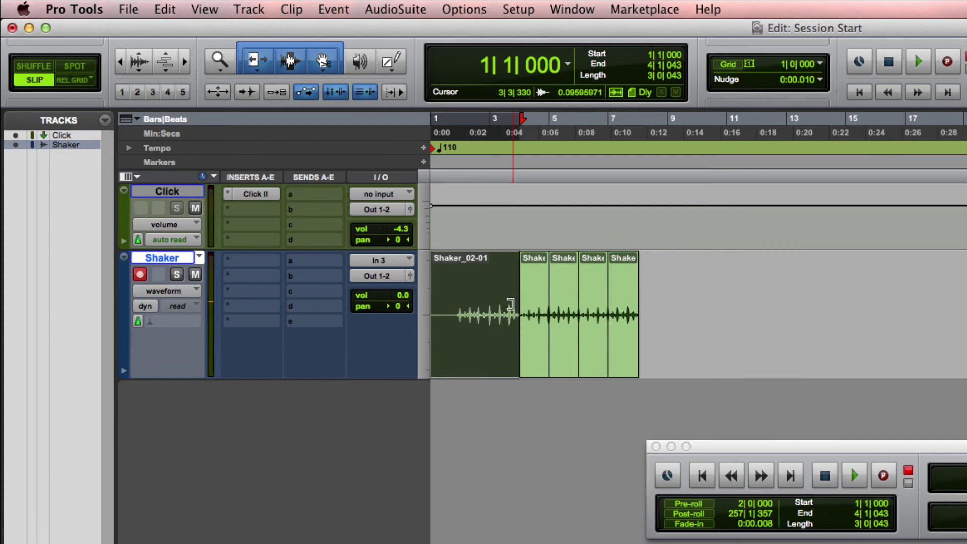
Select all Shaker clips, consolidate them into Shaker_02, and disarm the track
left_click(554, 306, "shift")
left_click(647, 306, "shift")
key("alt+shift+3")
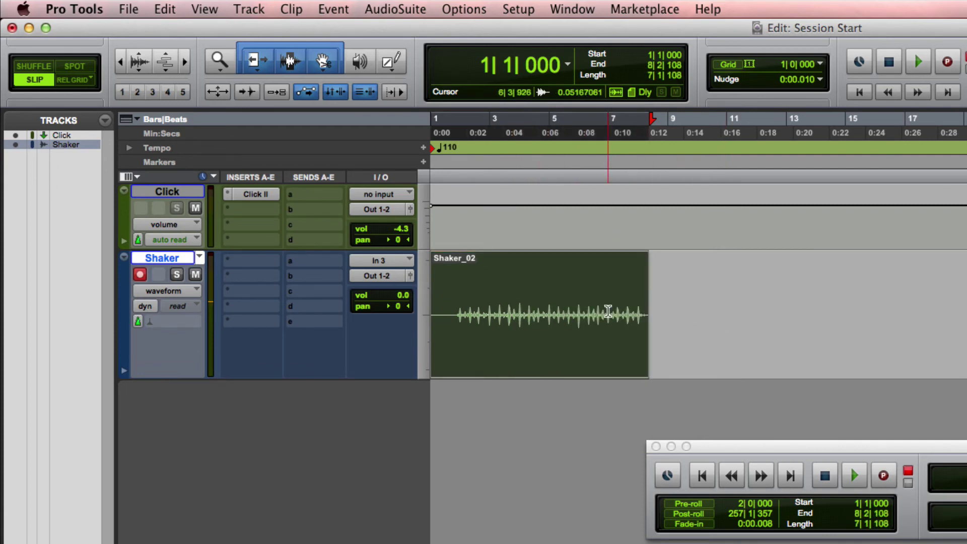
left_click(141, 275)
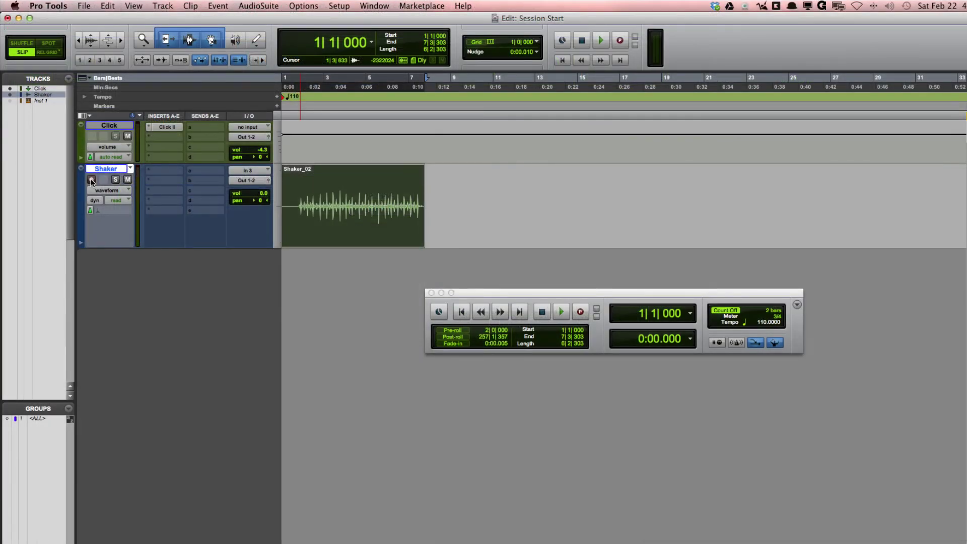
Insert the EQ3 7-Band (mono) plug-in into the Shaker track's insert slot A
left_click(91, 180)
left_click(155, 171)
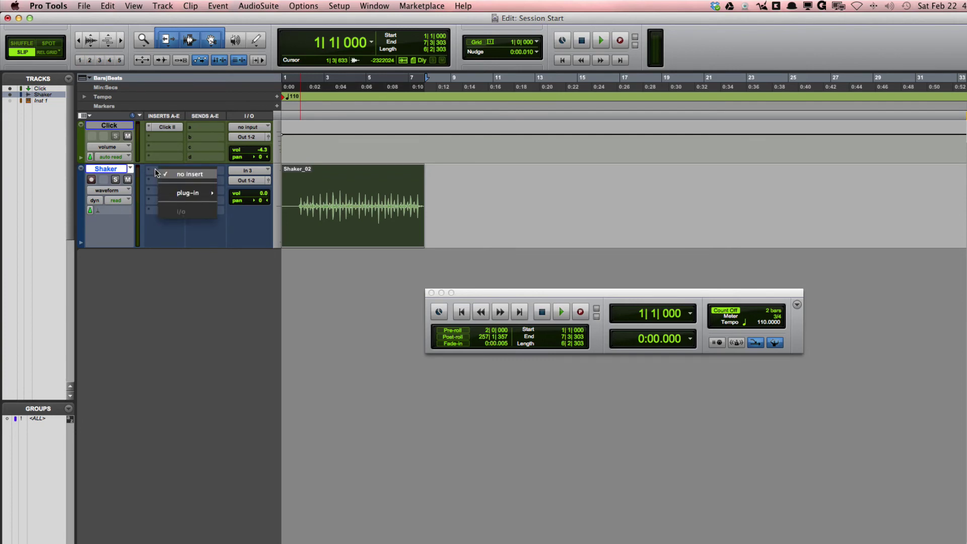
mouse_move(187, 196)
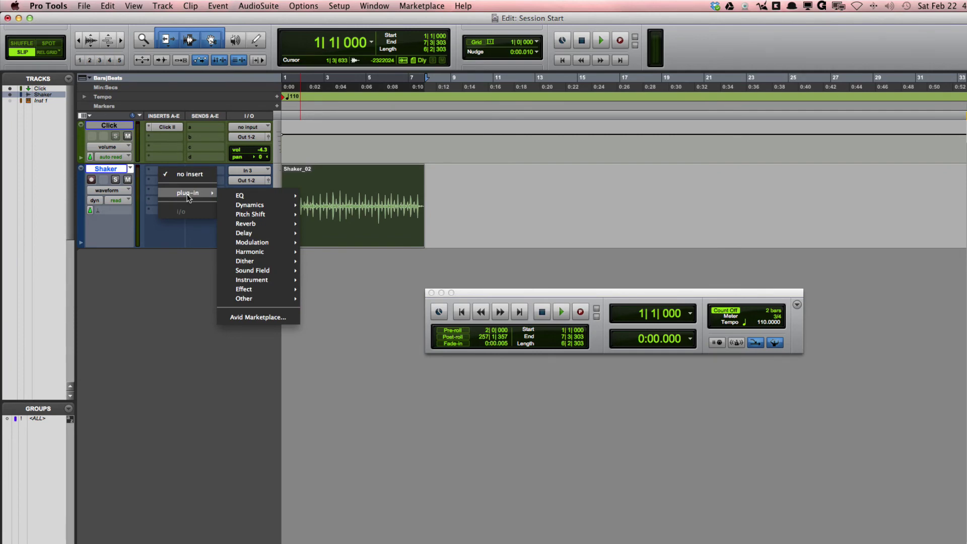
left_click(187, 196)
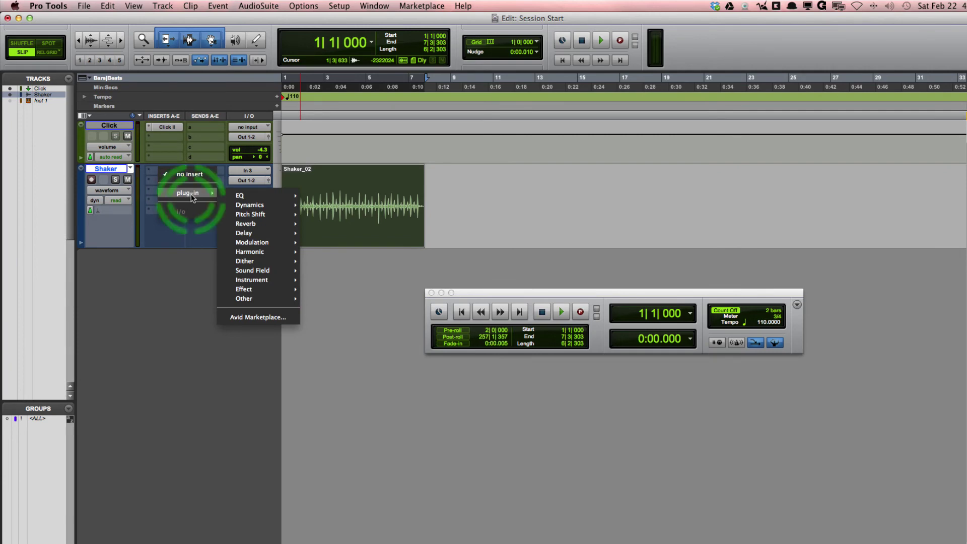
mouse_move(250, 195)
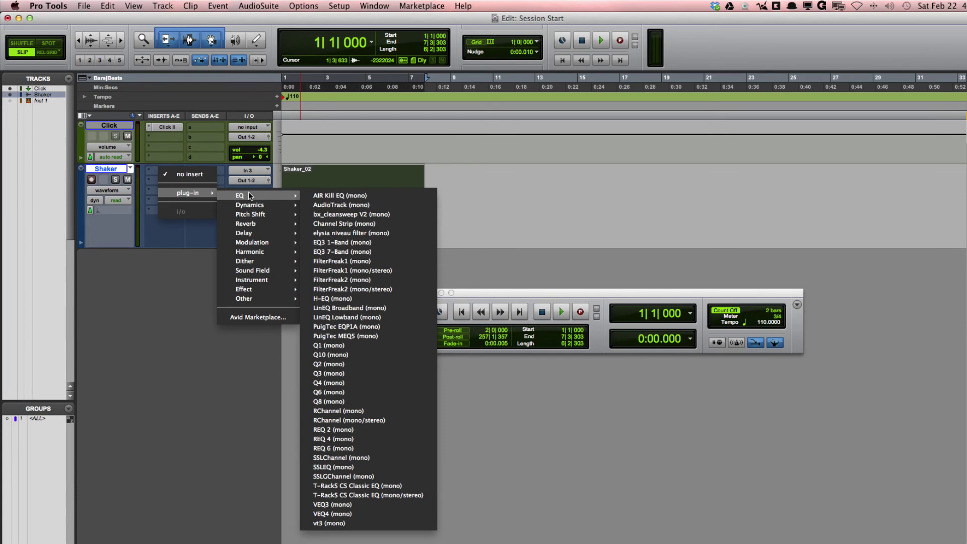
left_click(323, 252)
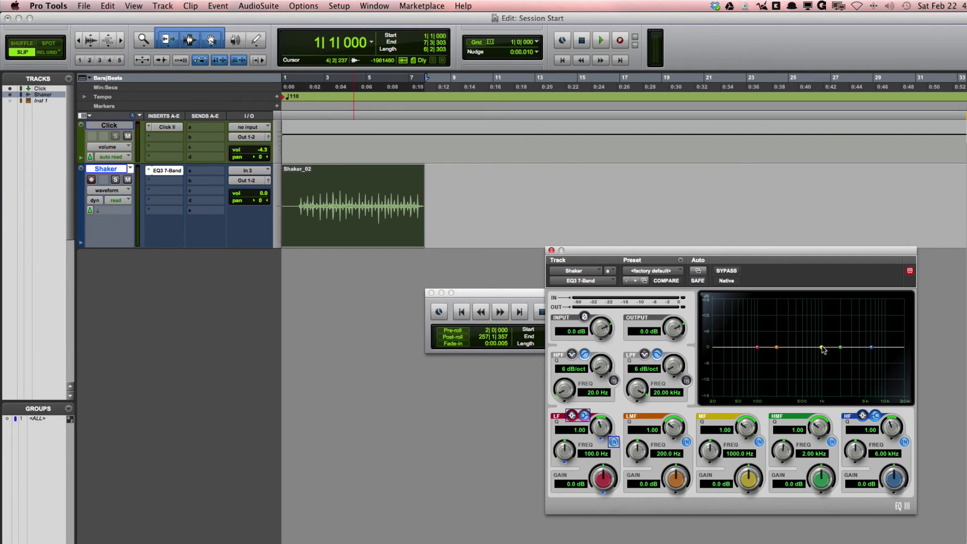
Boost the Shaker EQ3's mid band to 4.0 dB at 4.89 kHz while auditioning playback
key("space")
left_click_drag(821, 348, 865, 337)
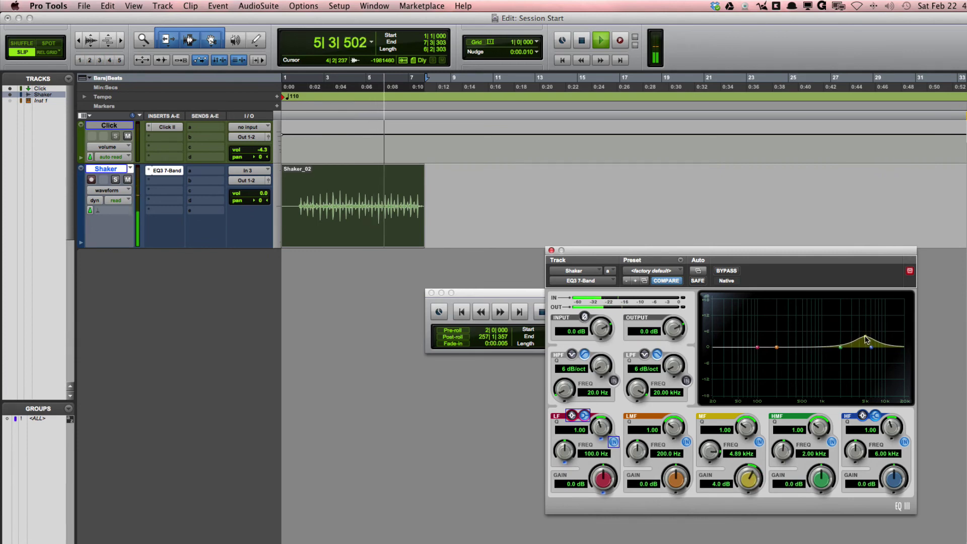
key("space")
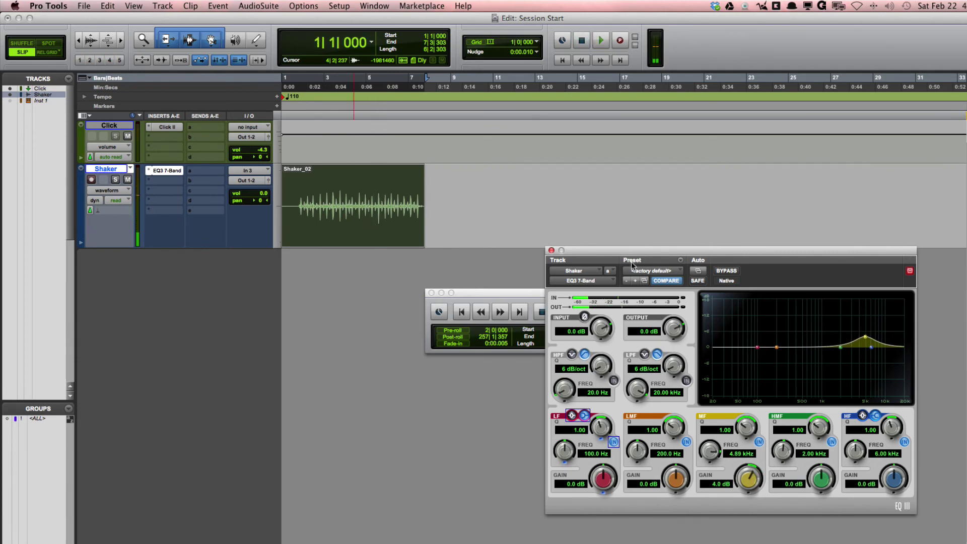
left_click(151, 193)
Insert a D-Verb (mono/stereo) reverb in insert slot C after the EQ
left_click(151, 193)
left_click(183, 212)
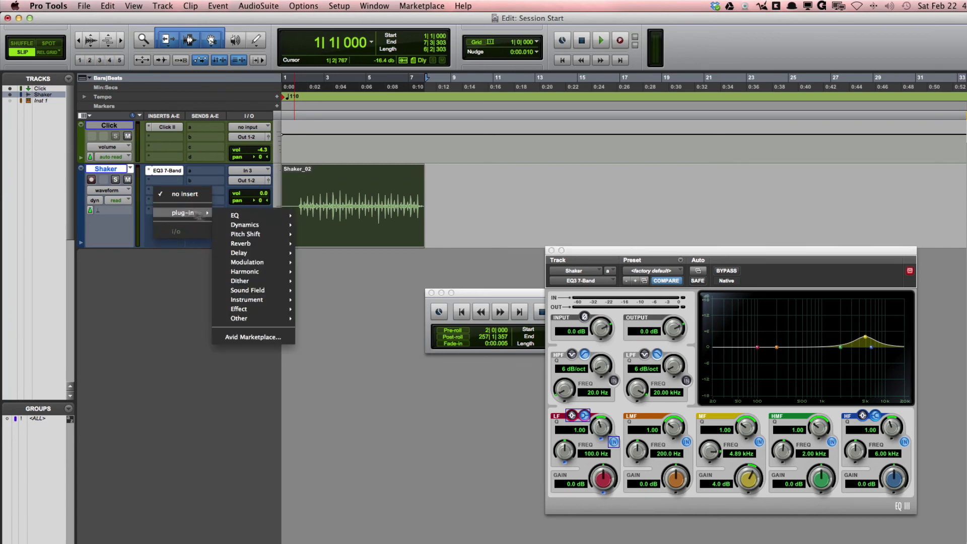
mouse_move(267, 245)
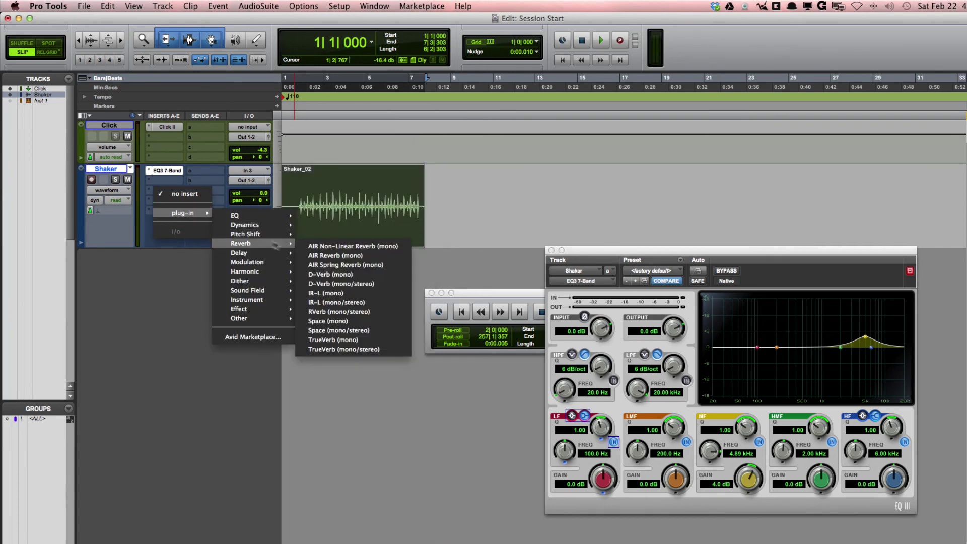
left_click(355, 285)
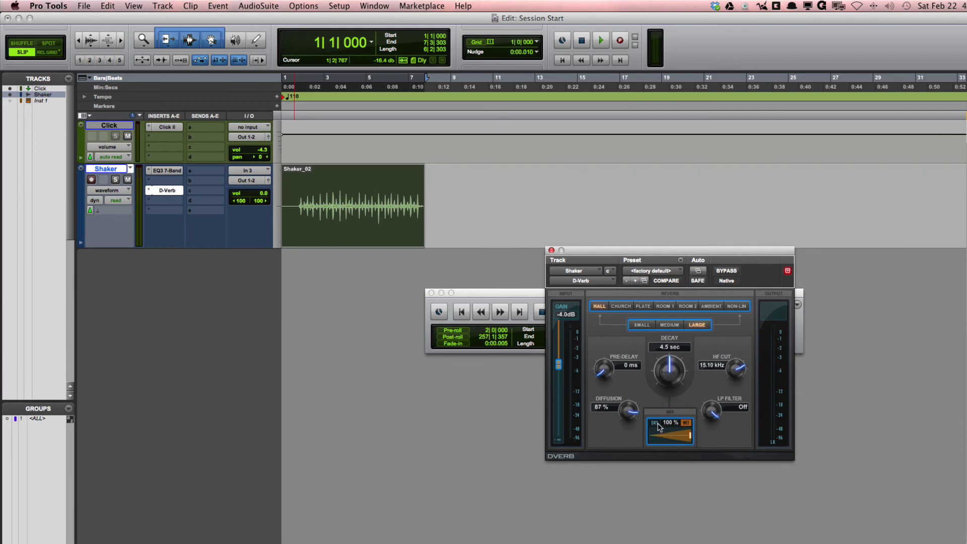
Lower the D-Verb mix to 41% during playback and set the playback start position
key("space")
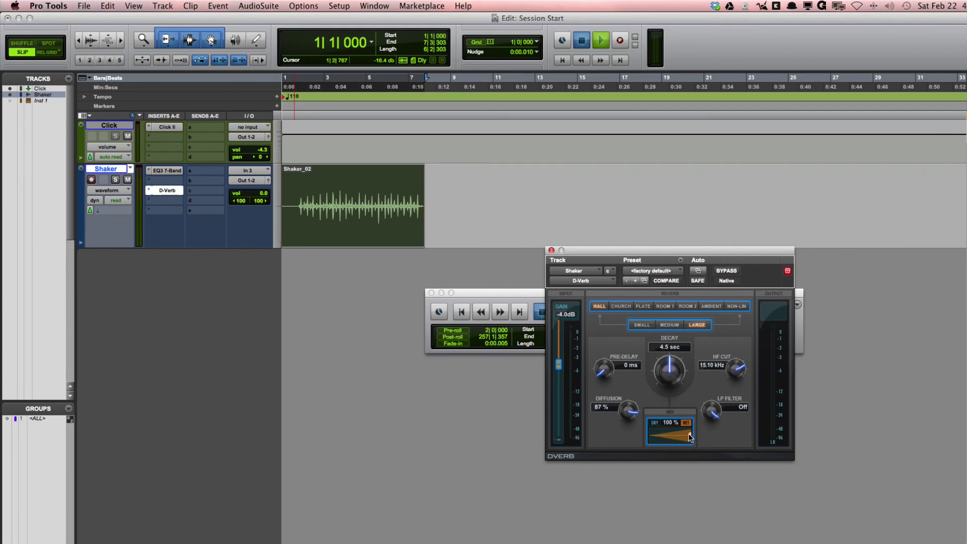
left_click_drag(691, 438, 662, 438)
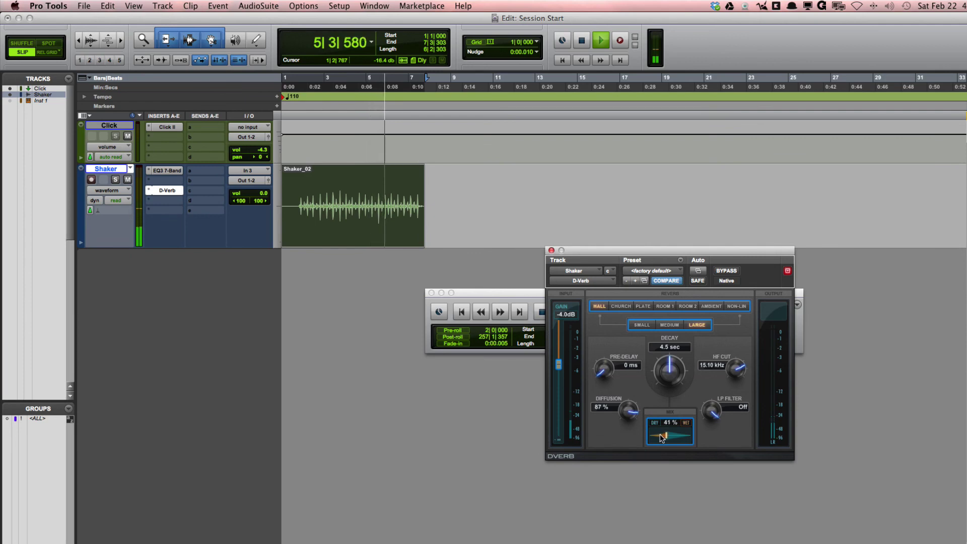
key("space")
left_click(653, 372)
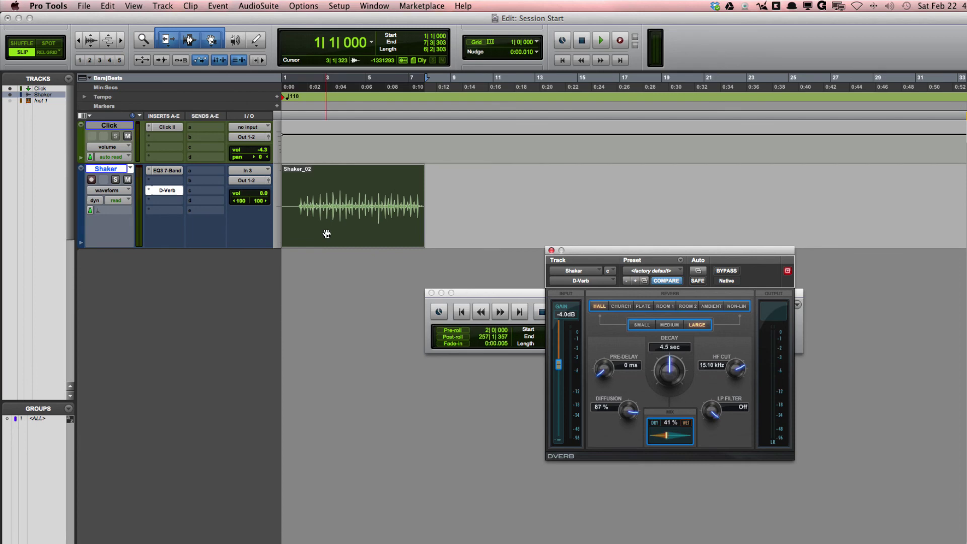
left_click(326, 232)
left_click(425, 88)
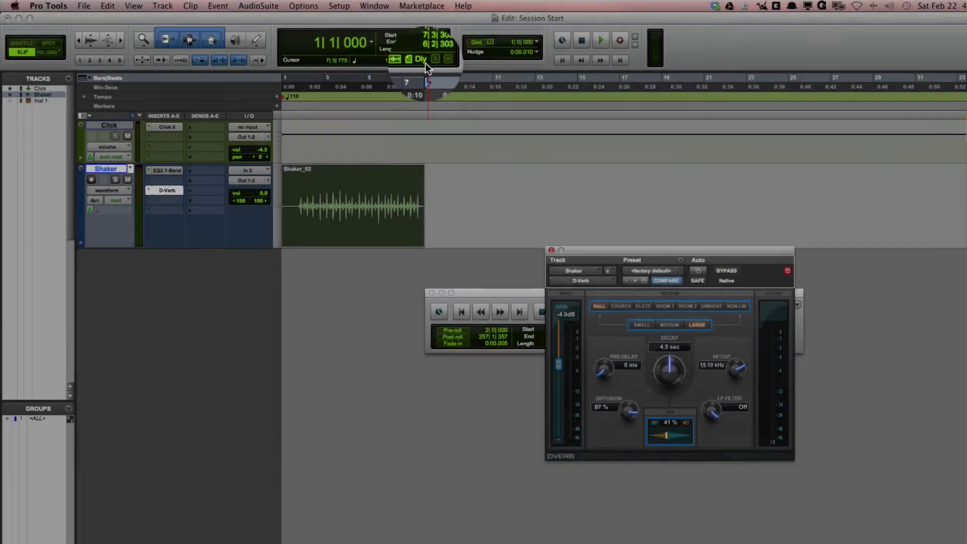
Turn on Delay Compensation from the Options menu
left_click(304, 5)
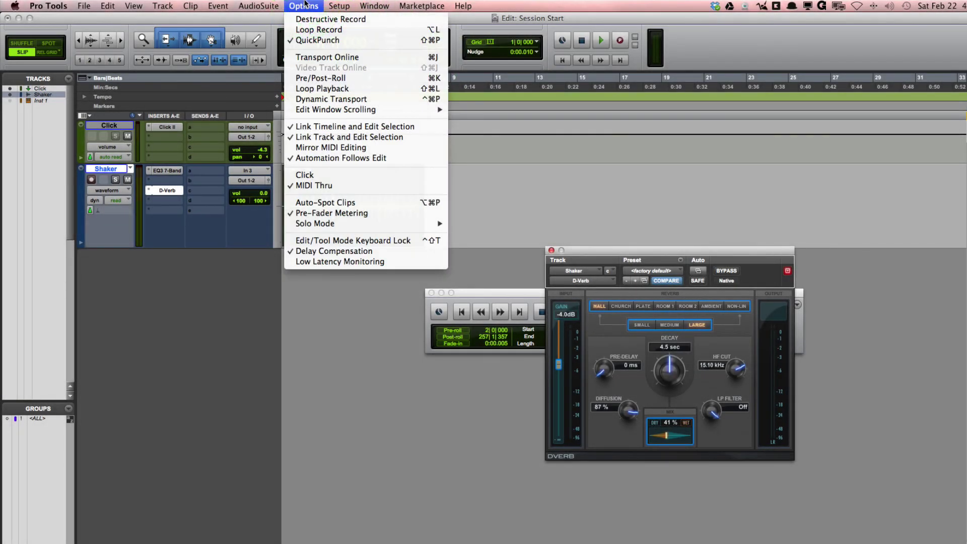
left_click(323, 250)
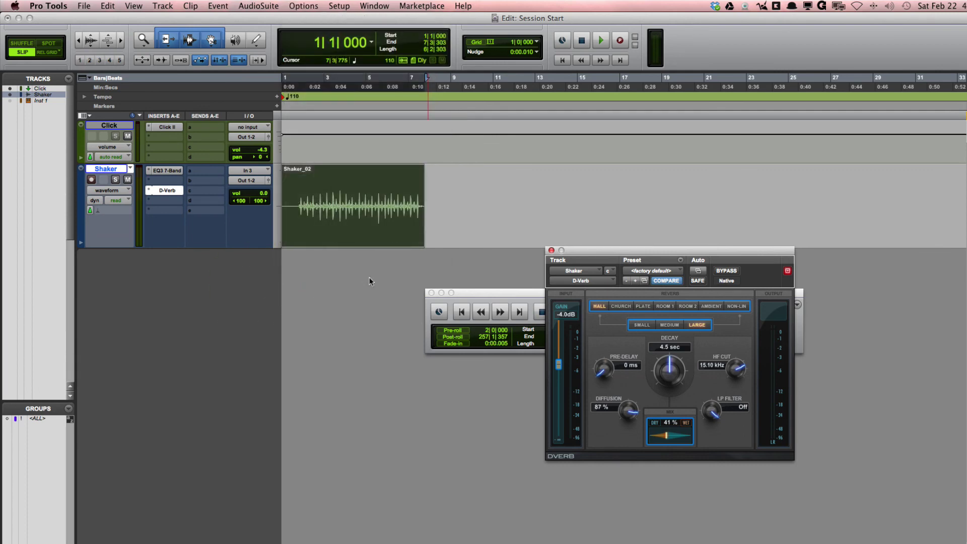